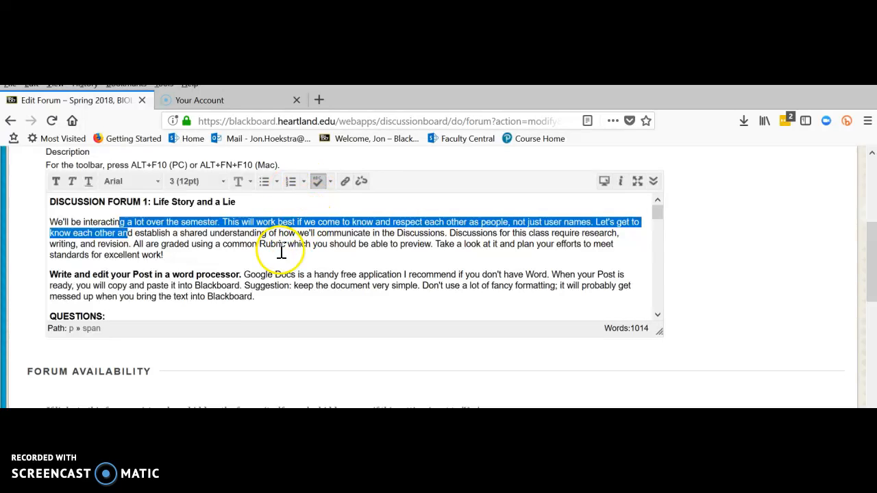
- Add the misspelled sample text "fcscsdlfj I rlly like this Clase" after "excellent work!" and switch the spell checker off and back on
left_click(197, 256)
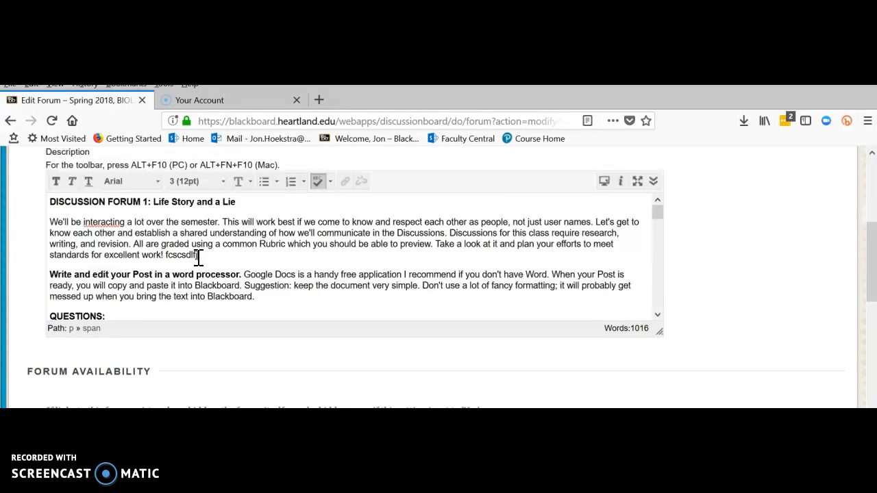
left_click(318, 183)
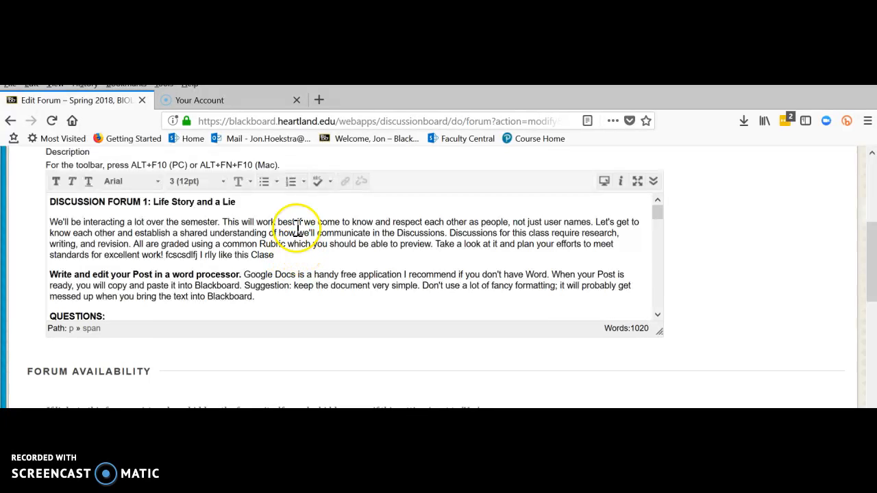
left_click(315, 185)
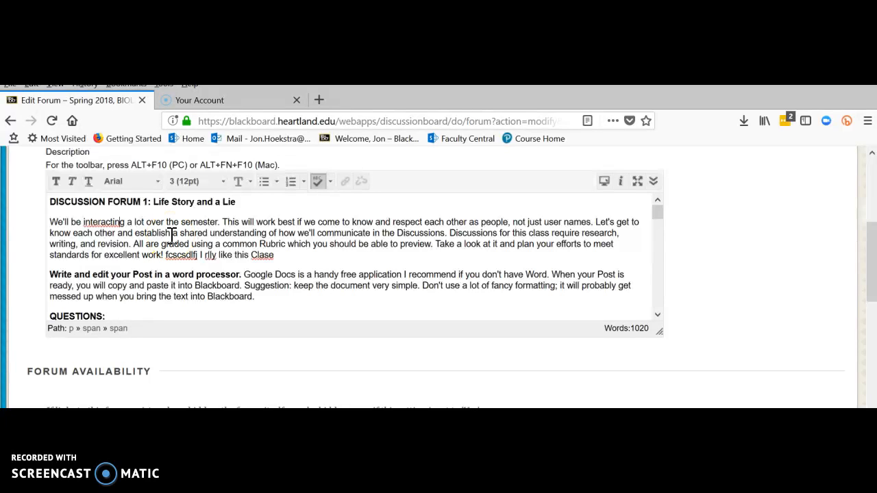
- Delete the misspelled sample text from the end of the introductory paragraph
key("BackSpace")
left_click(124, 226)
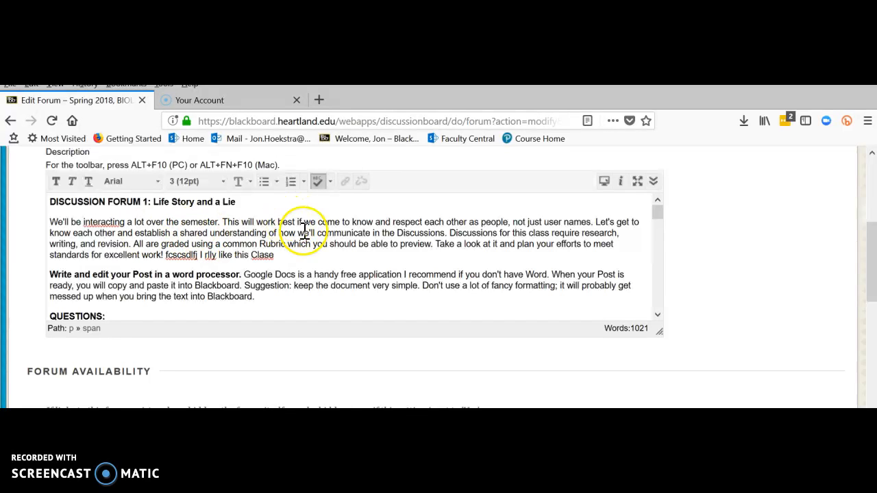
left_click_drag(289, 258, 165, 256)
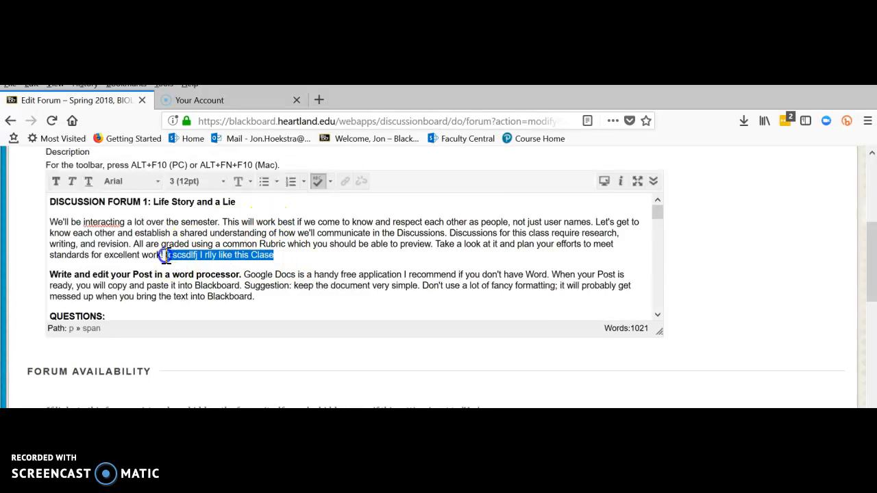
key("BackSpace")
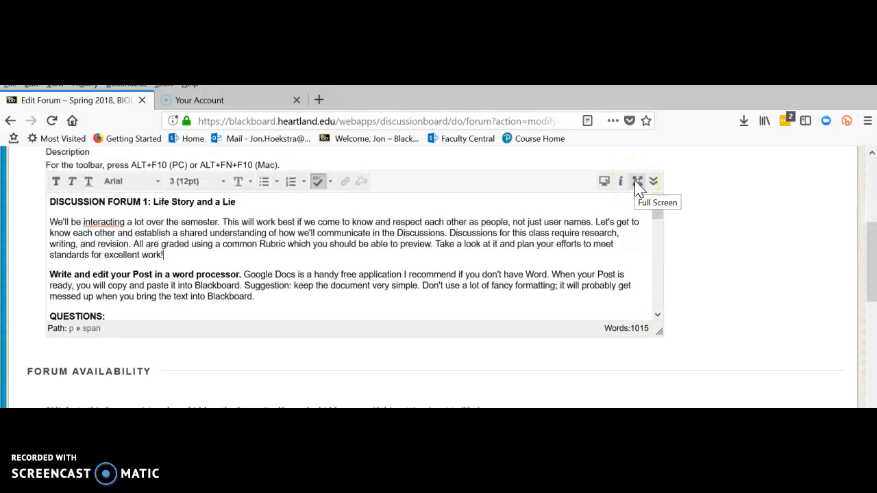
- Show the description editor in full screen and expand its toolbar to all formatting tools
left_click(637, 182)
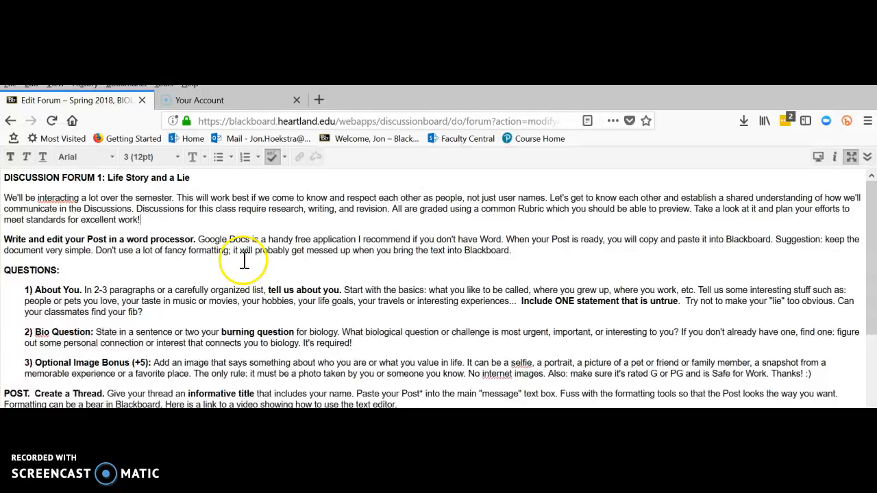
left_click(867, 157)
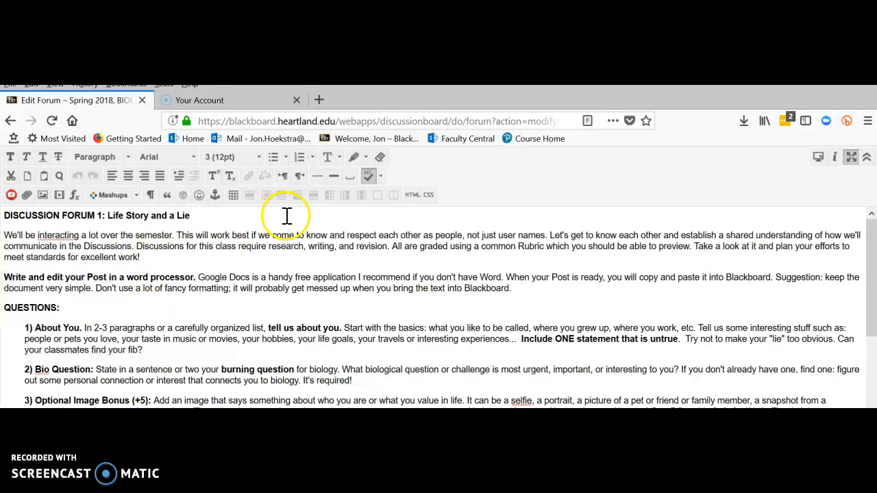
- Insert an empty line below the introductory paragraph that ends with "excellent work!"
left_click(246, 235)
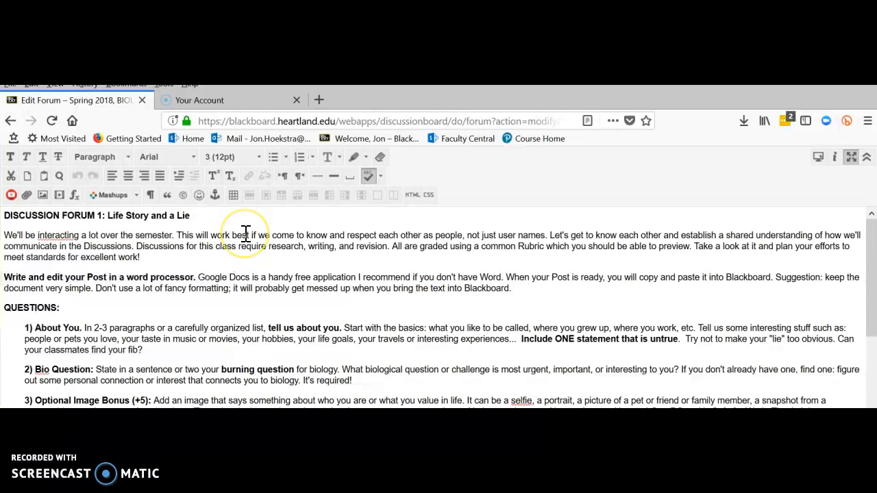
left_click(247, 239)
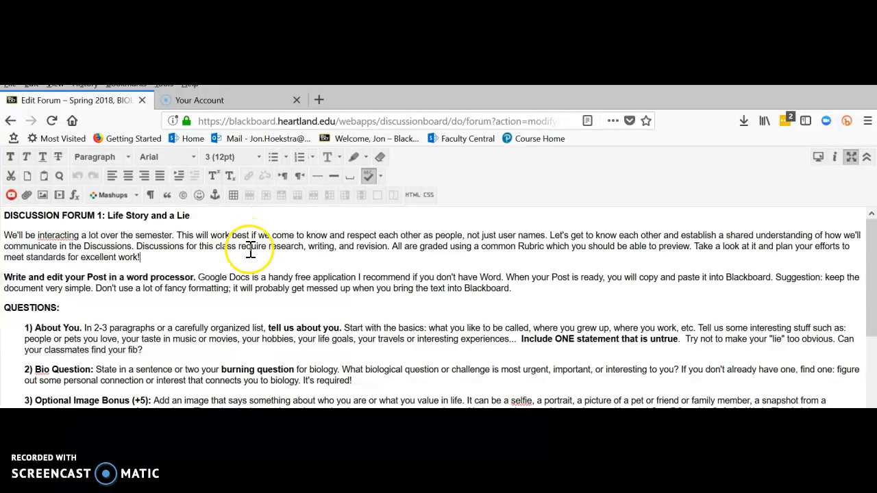
left_click(176, 257)
key("Return")
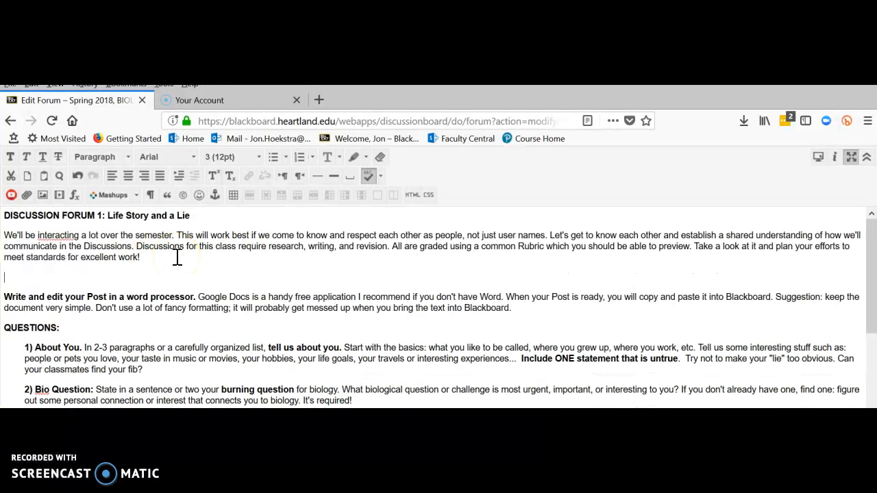
- Open the highlighted Cerulean Warbler article from a new browser tab and copy its full web address
left_click(324, 103)
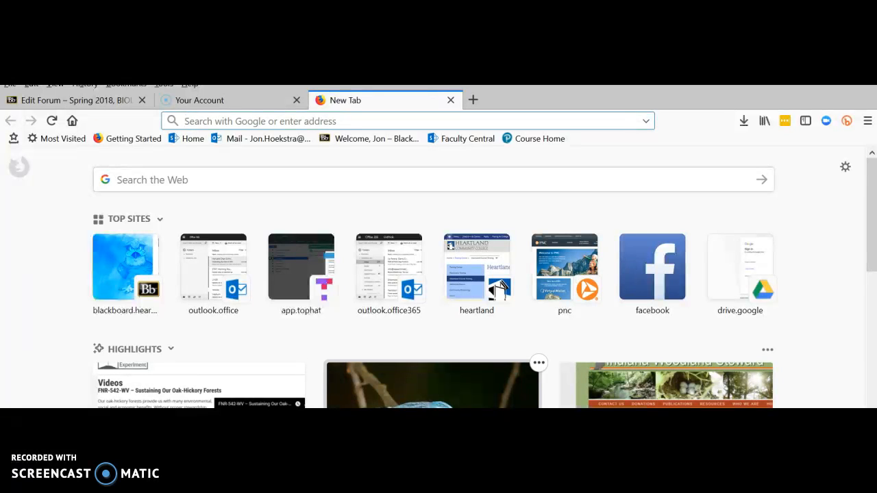
left_click(433, 385)
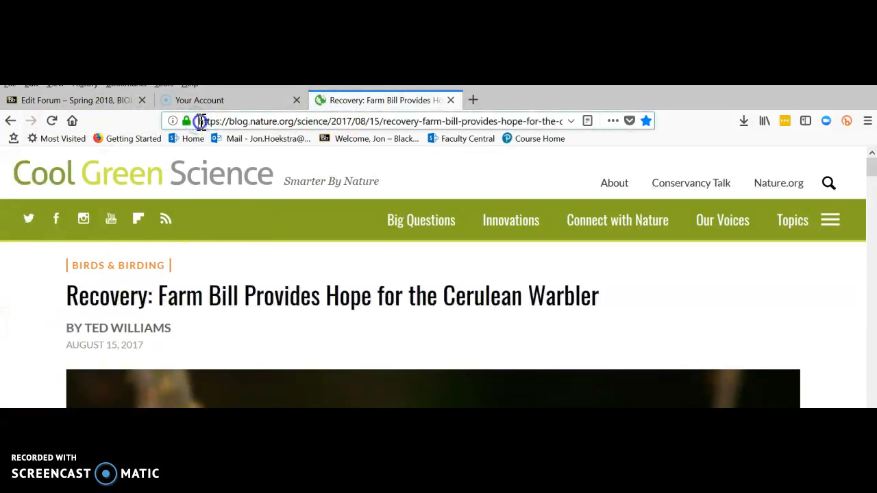
left_click_drag(200, 122, 602, 101)
key("ctrl+c")
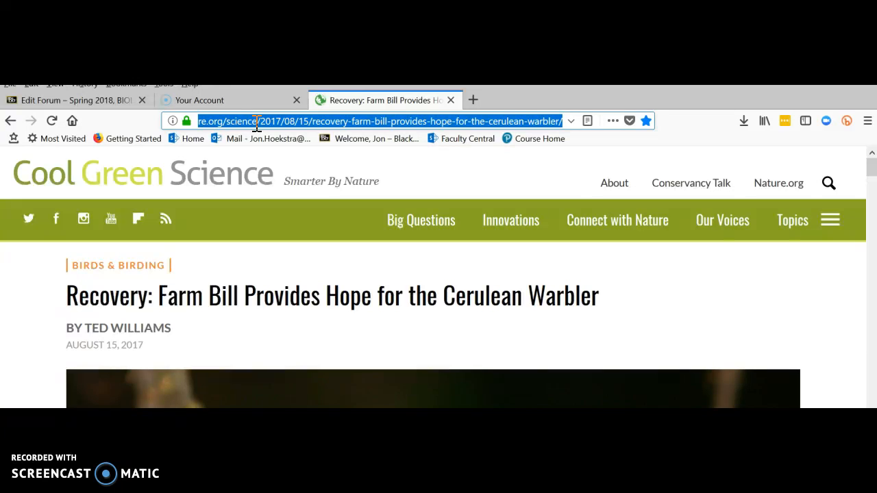
- Return to the forum editor, paste the article address on the empty line and start a new line below it
left_click(62, 102)
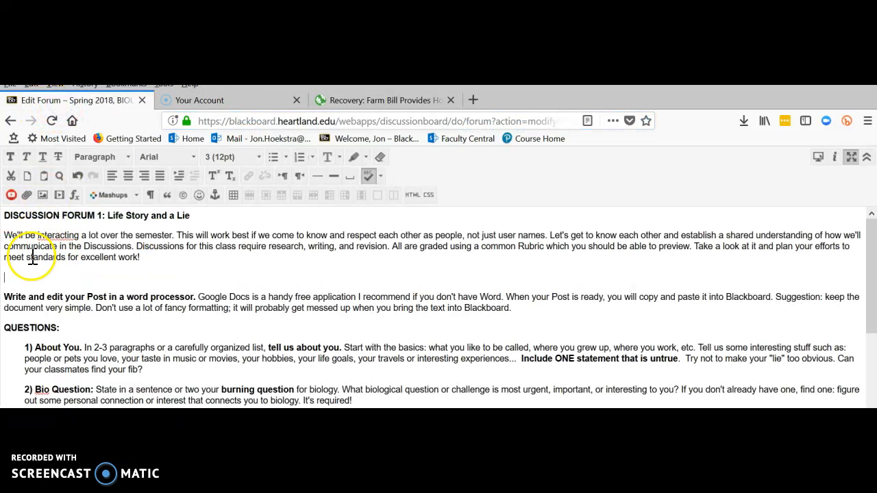
left_click(10, 276)
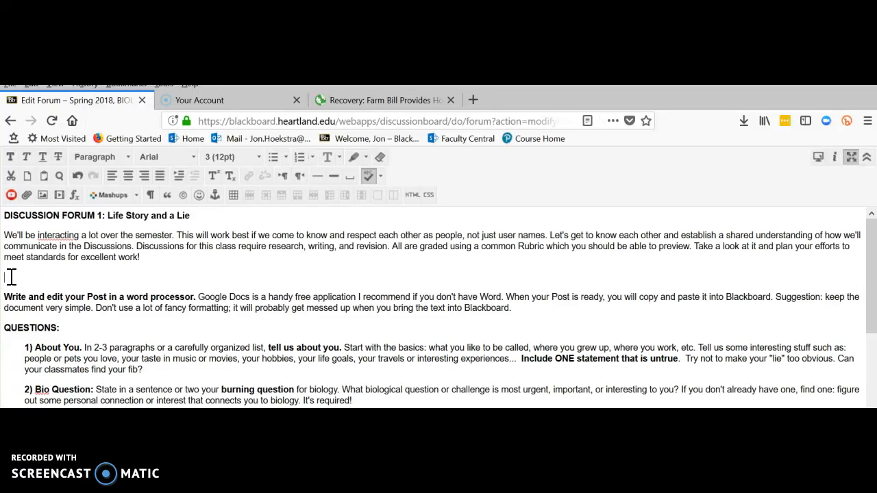
key("ctrl+v")
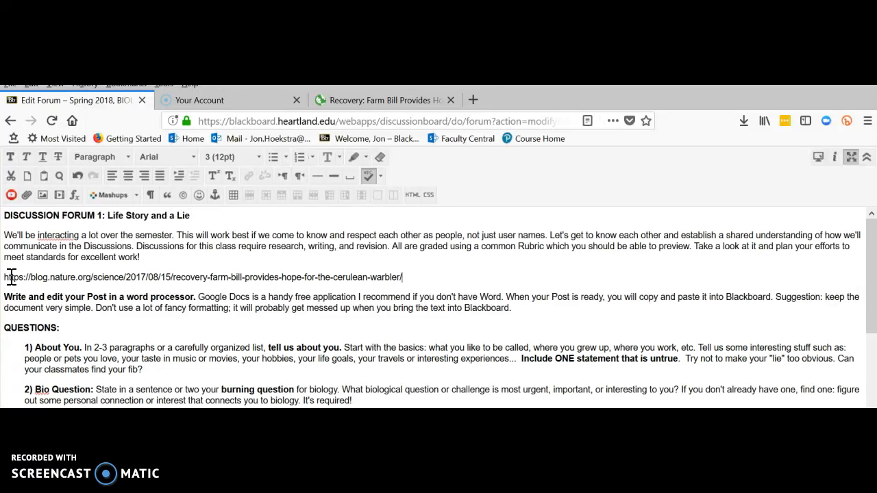
key("Return")
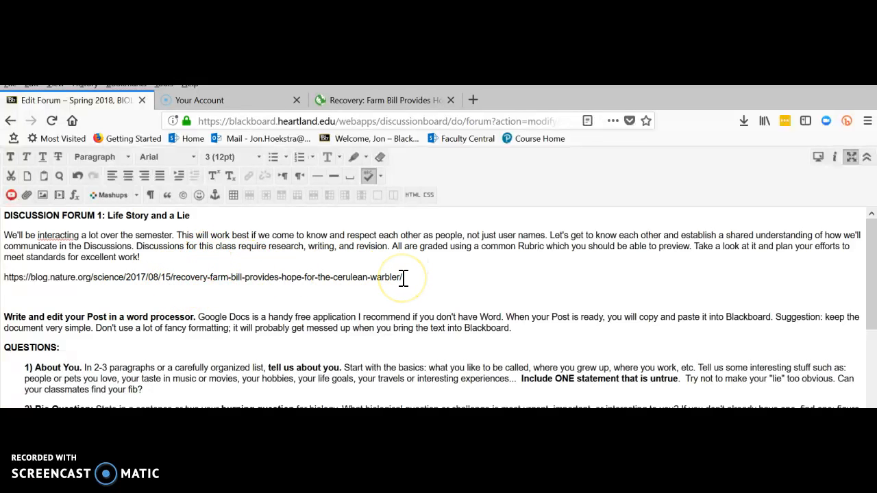
- Turn the pasted article address into a hyperlink, using the copied address as its link path
left_click(243, 292)
left_click_drag(410, 277, 11, 281)
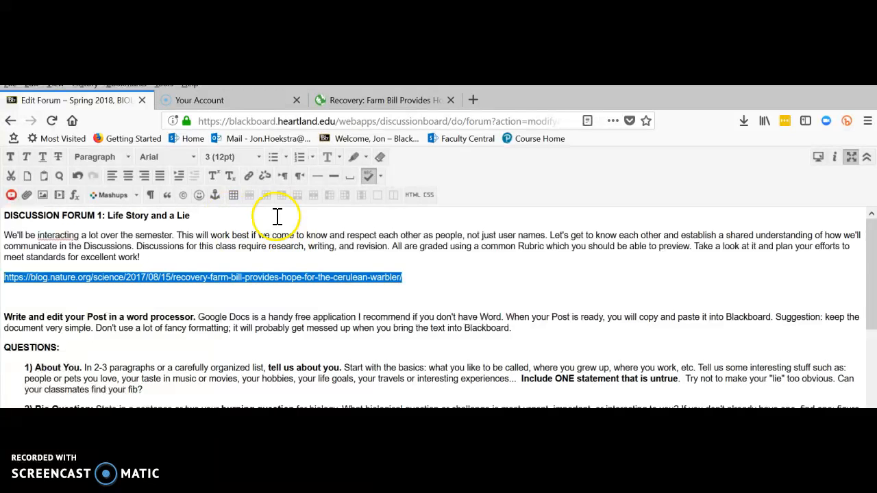
left_click(238, 276)
left_click(333, 303)
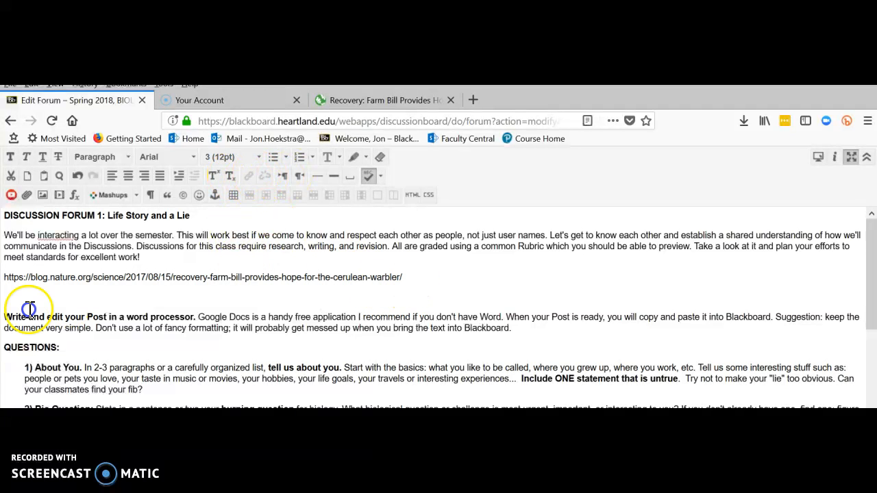
left_click_drag(4, 293, 4, 277)
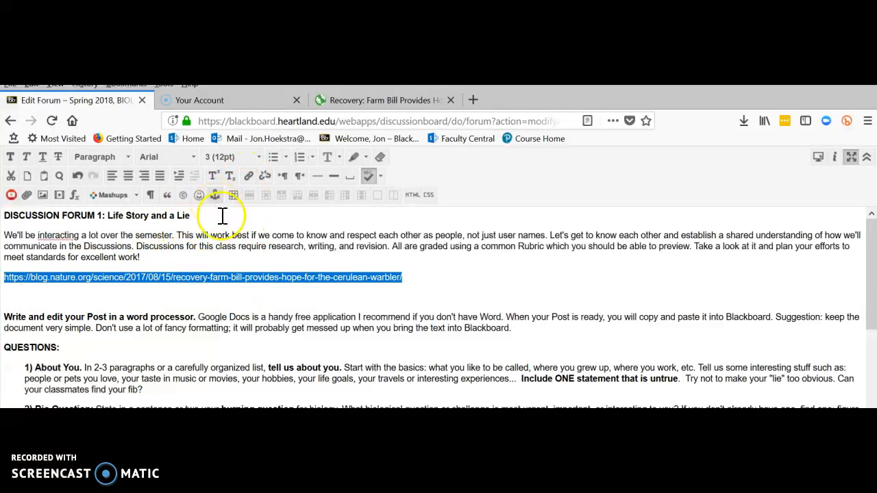
left_click(251, 181)
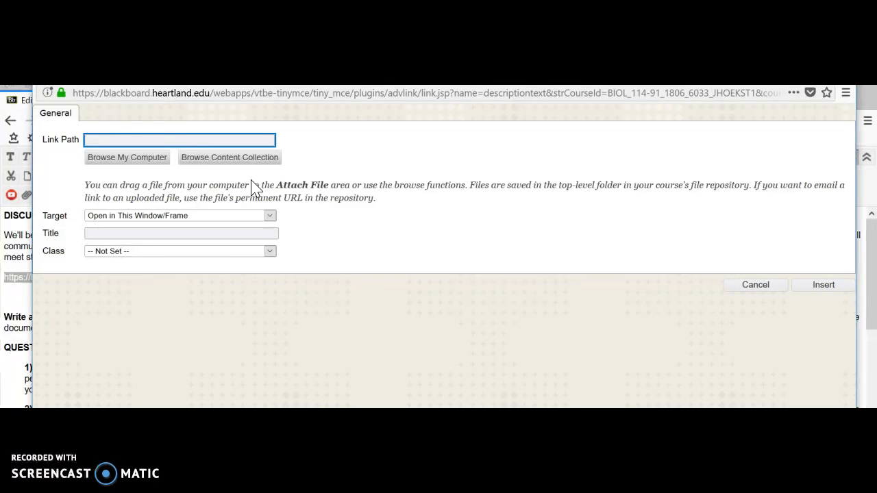
left_click(108, 139)
key("ctrl+v")
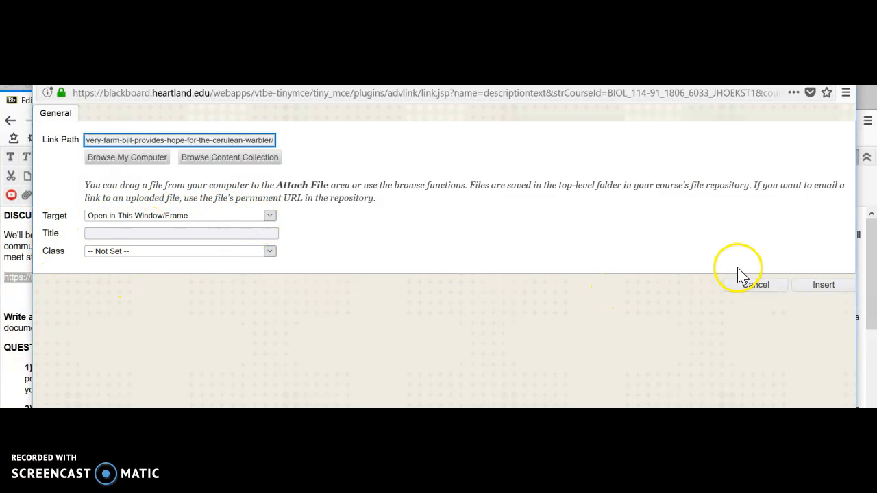
left_click(818, 289)
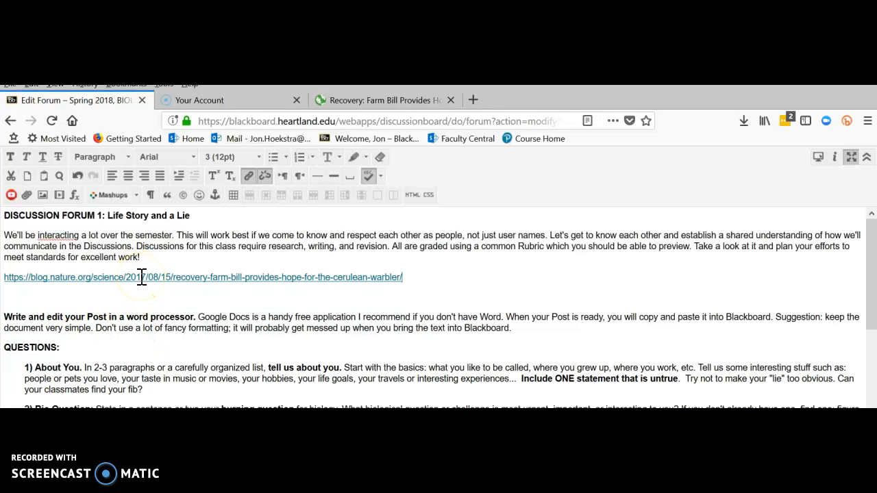
- Edit the article hyperlink and set its target to Open in New Window (_blank)
left_click(250, 178)
right_click(180, 276)
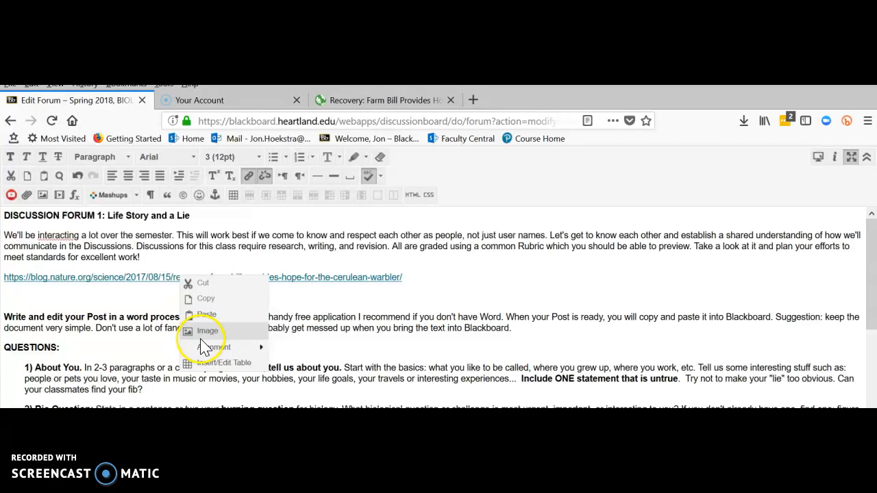
left_click(126, 282)
left_click(250, 177)
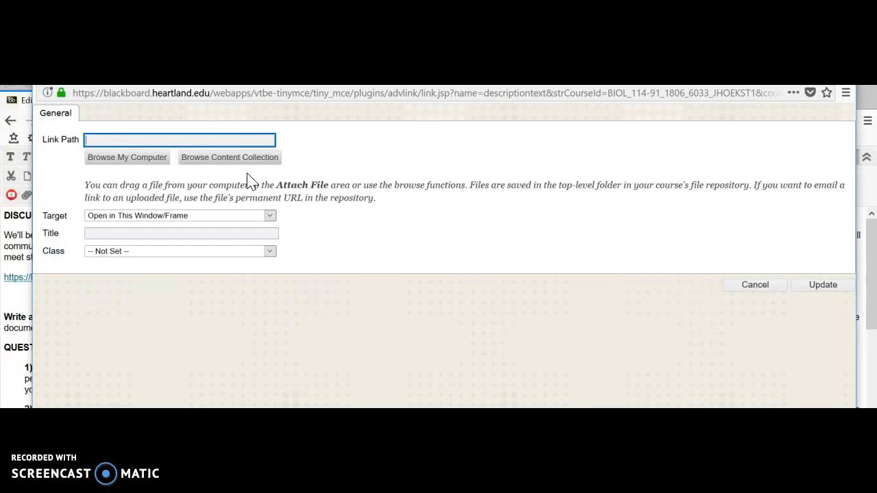
left_click(271, 218)
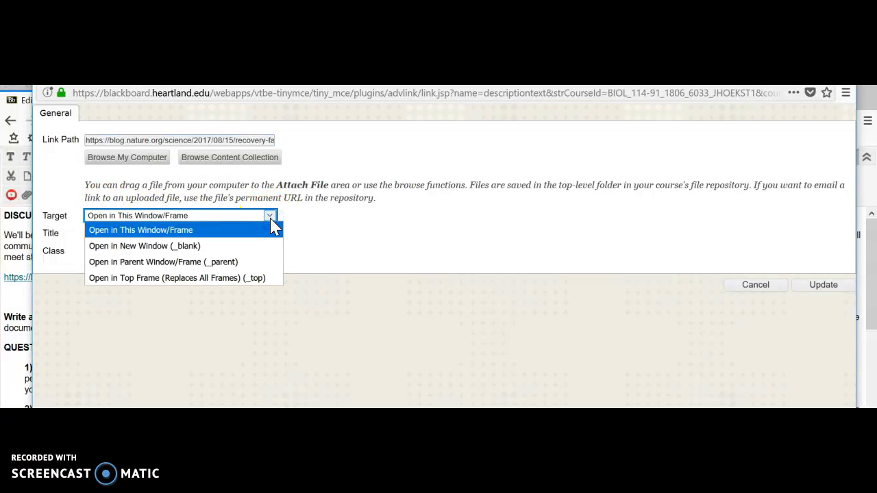
left_click(164, 251)
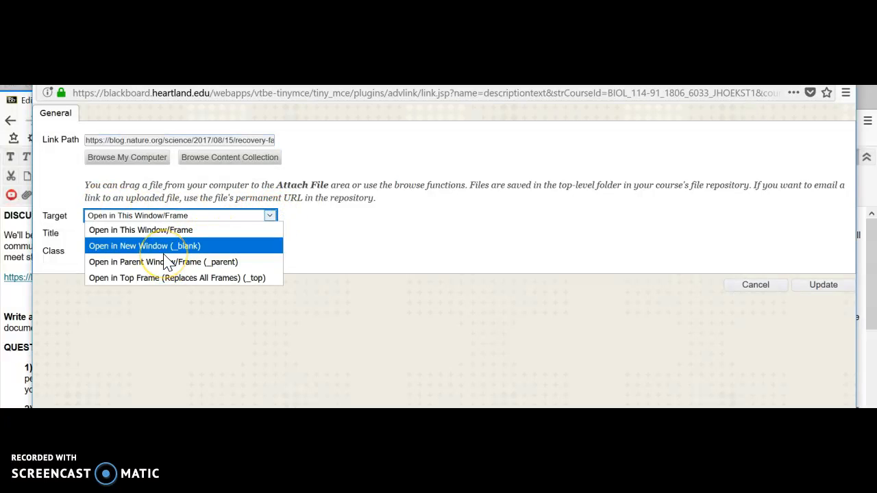
left_click(165, 251)
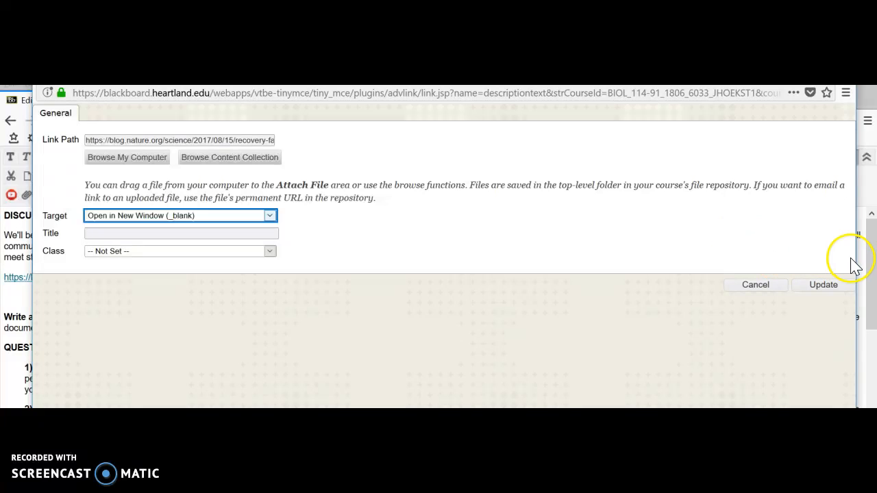
left_click(825, 287)
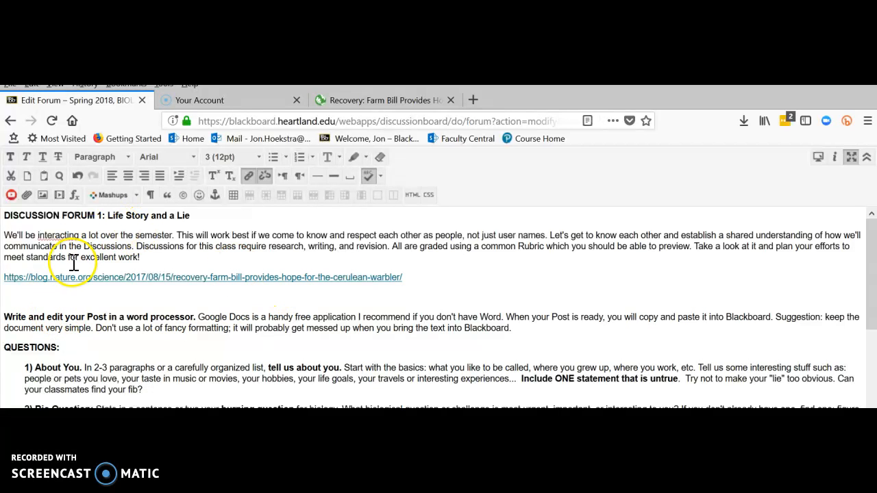
- Write "Here's a cool site about this bird." on the line below the article hyperlink
left_click_drag(136, 247, 213, 248)
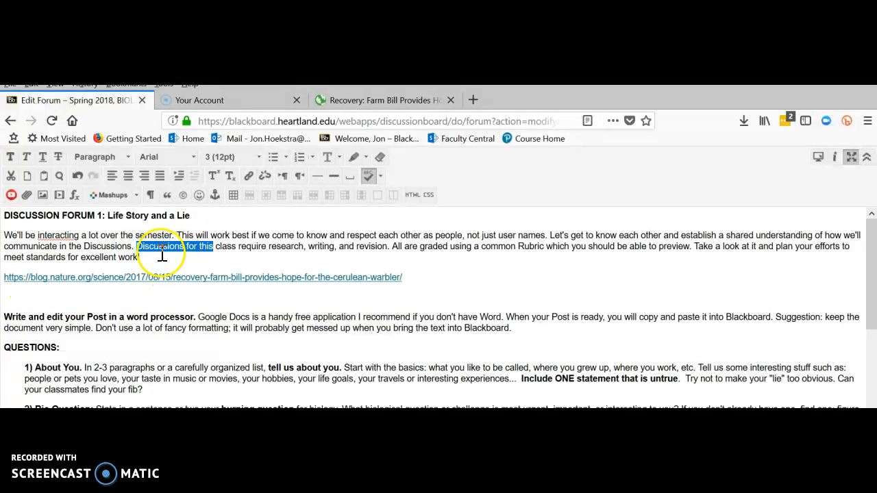
left_click(29, 295)
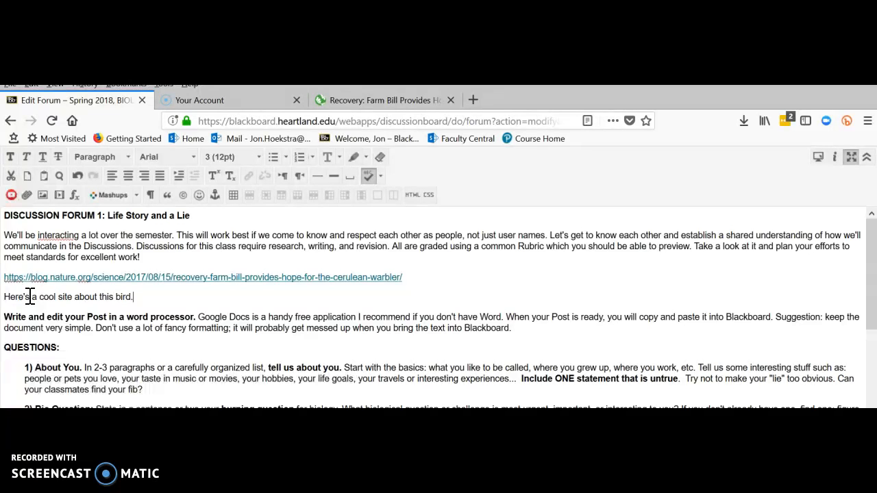
- Link the words "a cool site" to the copied article address, with the target Open in New Window (_blank)
left_click_drag(31, 296, 75, 301)
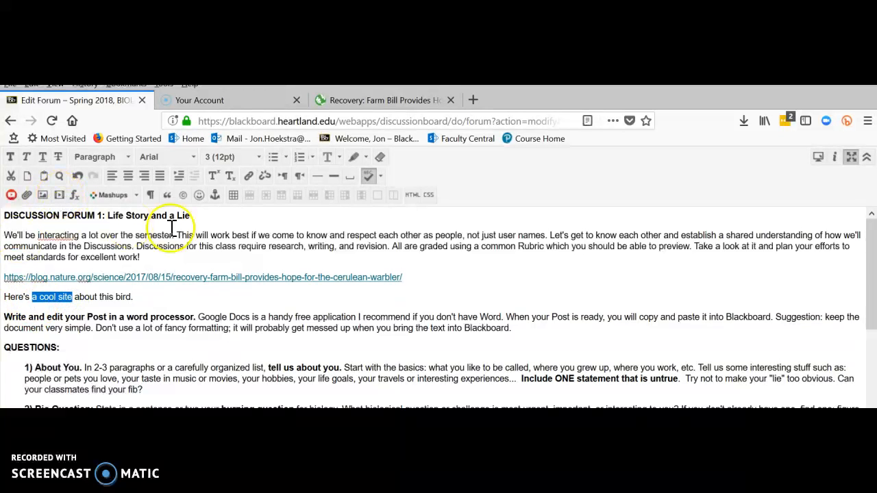
left_click(248, 182)
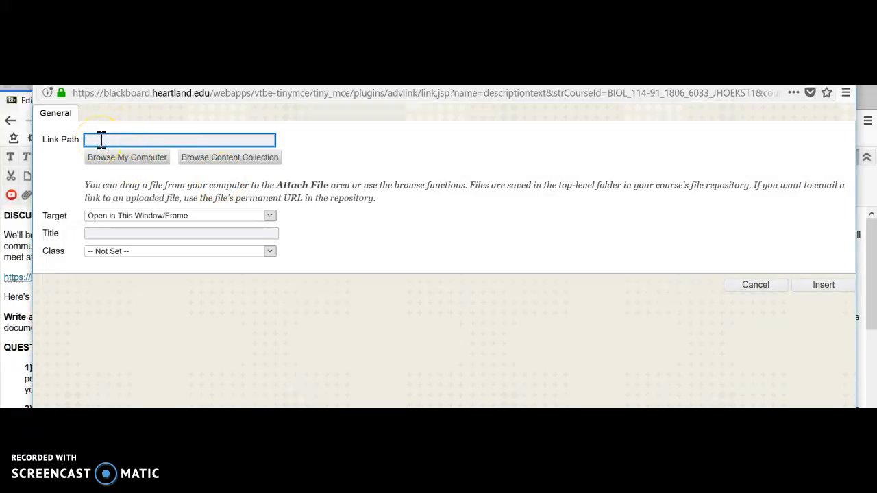
key("ctrl+v")
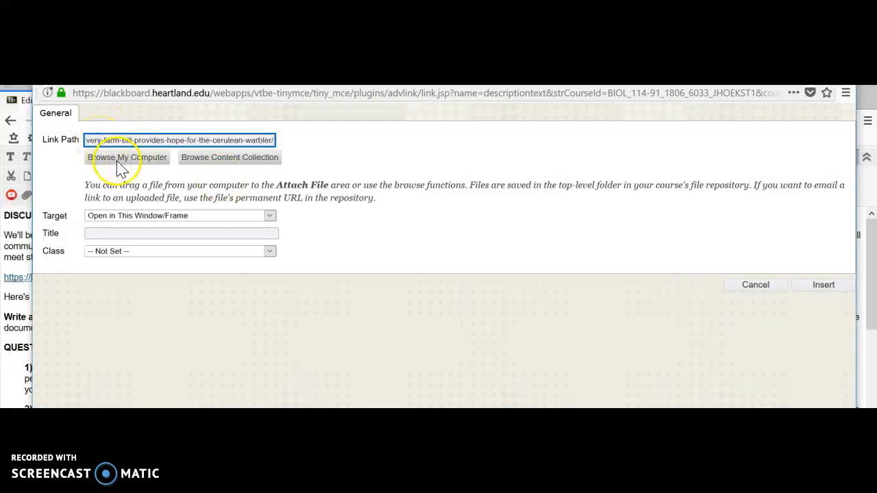
left_click(273, 215)
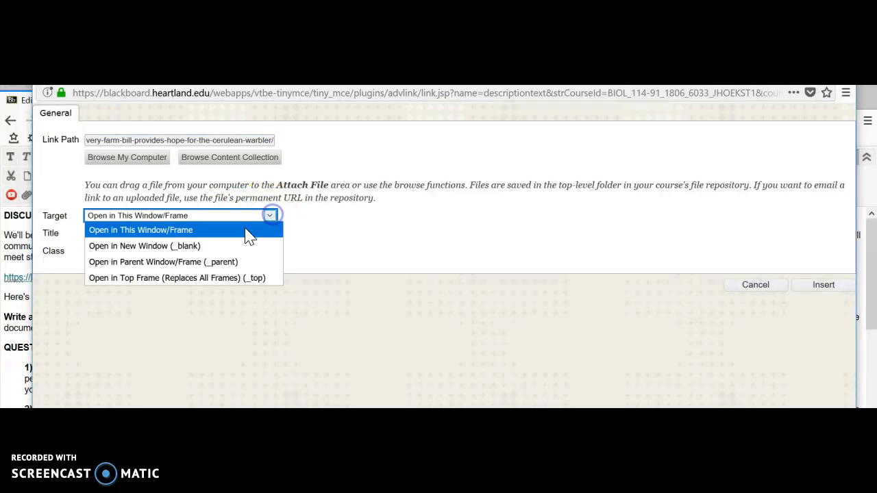
left_click(200, 244)
left_click(821, 285)
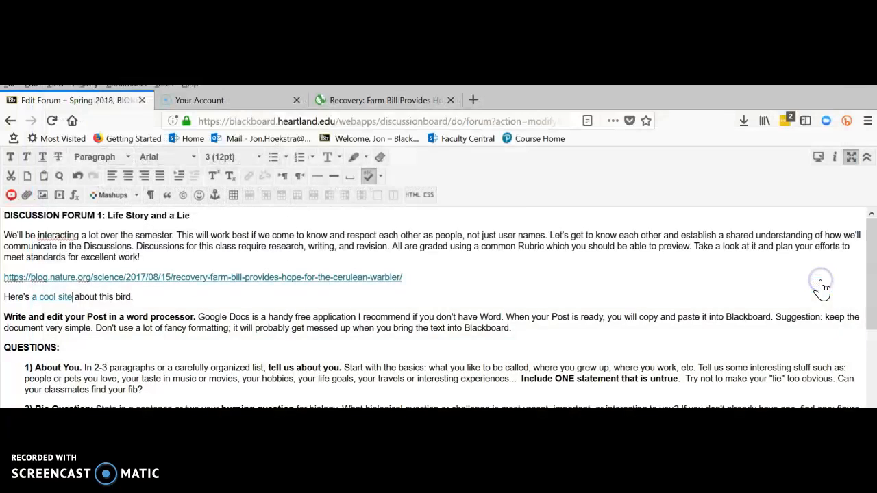
left_click(117, 334)
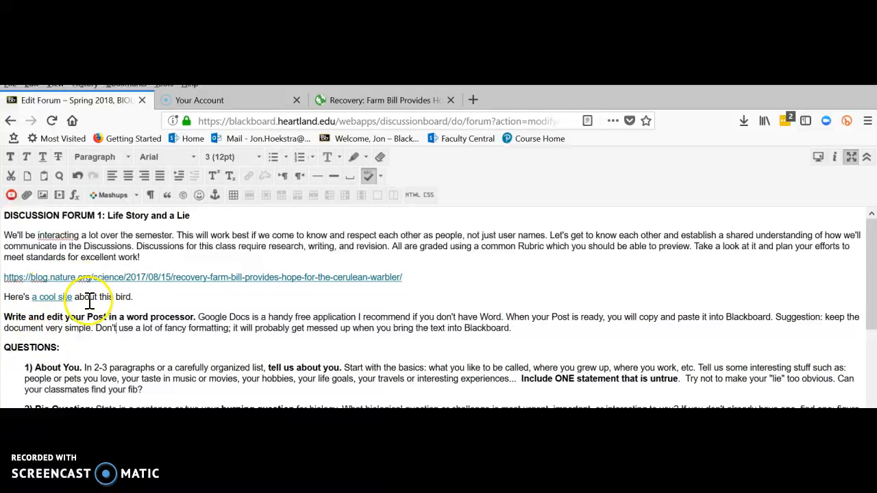
- Add an empty line below the "Here's a cool site about this bird." sentence and start inserting an image from the computer
left_click(142, 299)
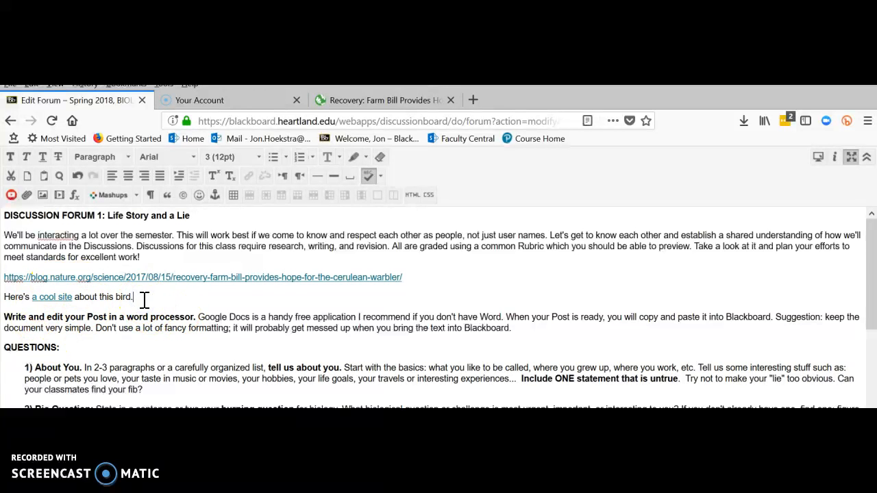
key("Return")
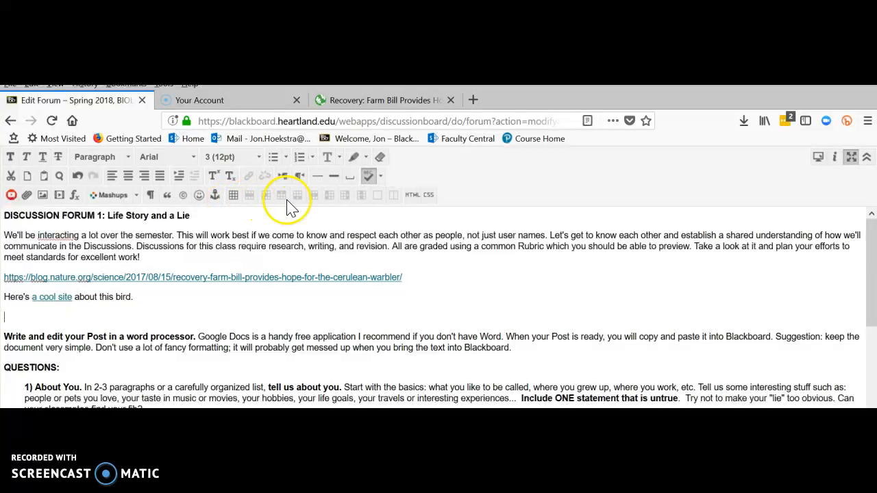
left_click(42, 196)
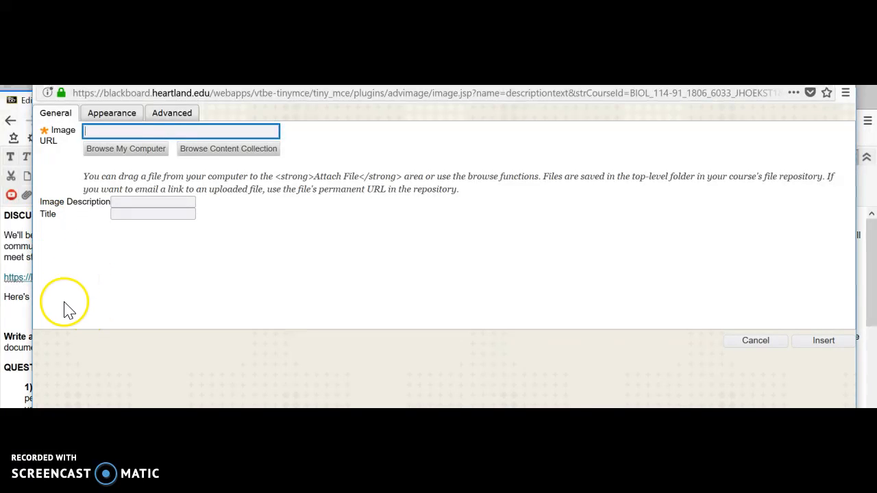
left_click(115, 151)
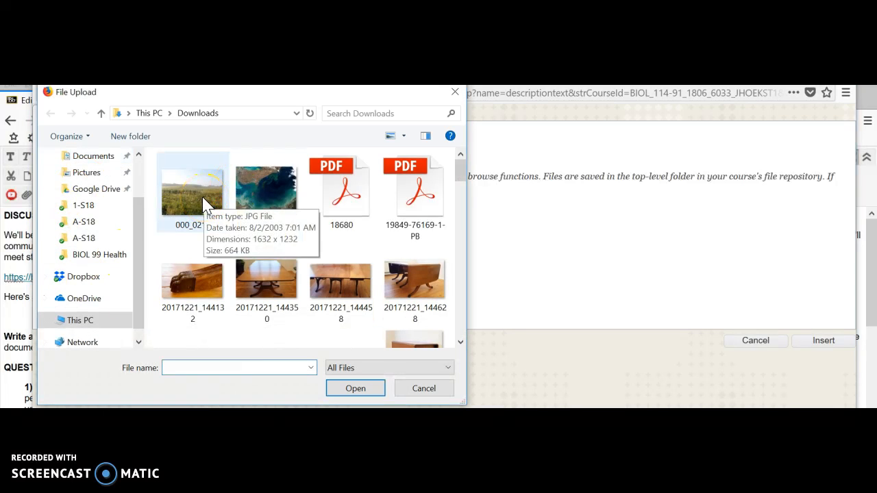
- Find the landscape photo 000_0215 in the Downloads folder and upload it as the image to insert
left_click(191, 254)
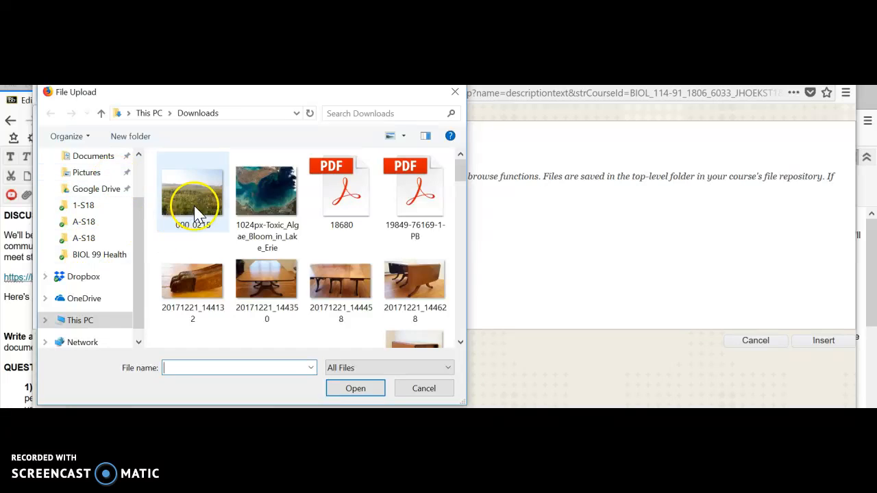
scroll(226, 250, "down", 3)
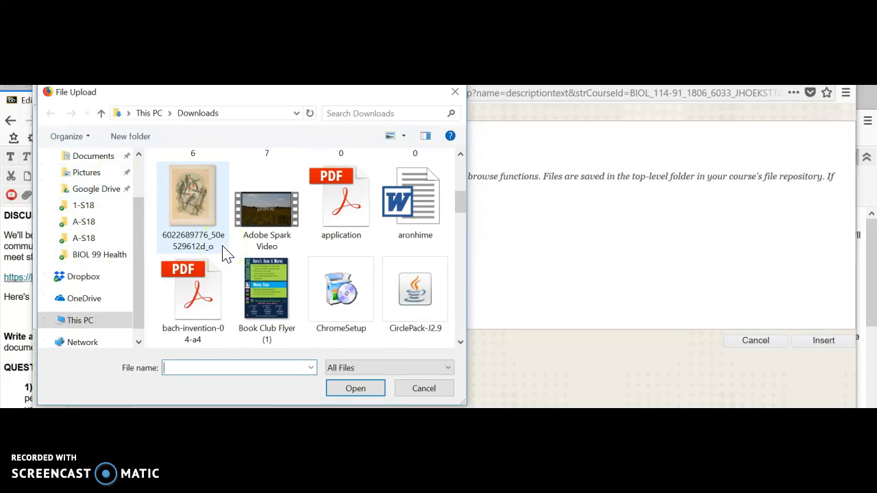
scroll(227, 253, "down", 3)
scroll(226, 254, "up", 6)
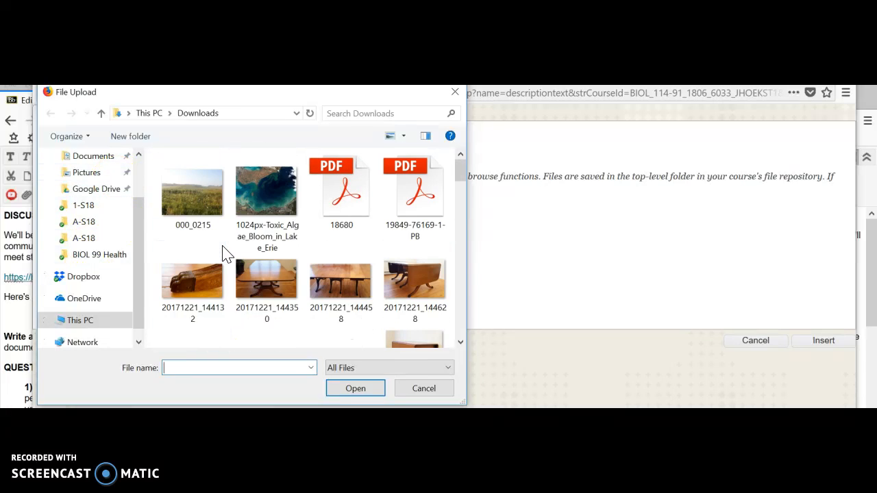
scroll(226, 253, "down", 1)
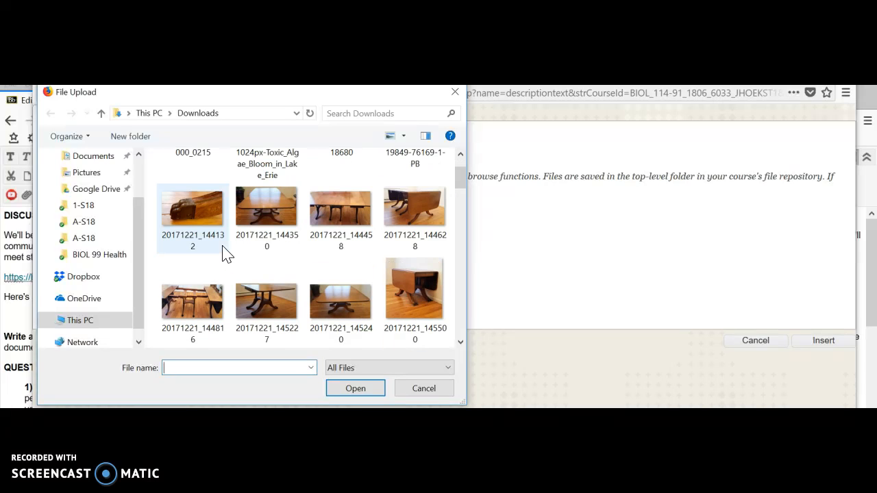
scroll(226, 254, "up", 1)
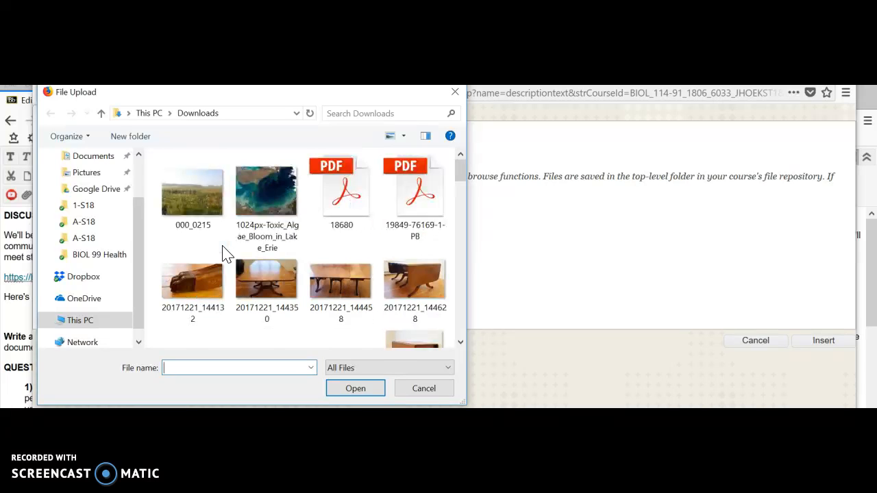
left_click(186, 219)
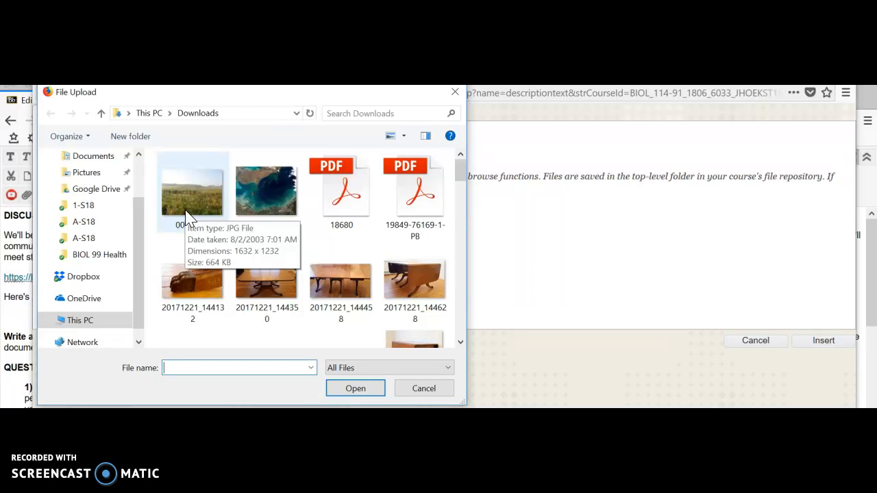
left_click(189, 218)
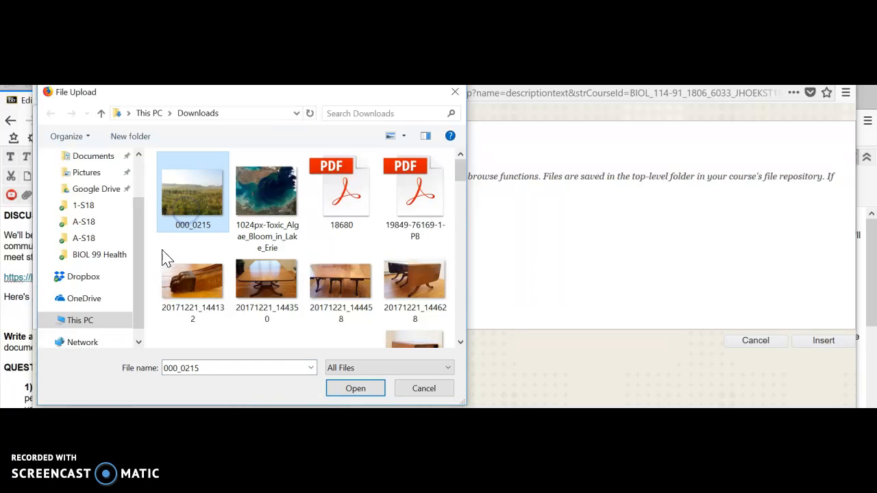
left_click(356, 389)
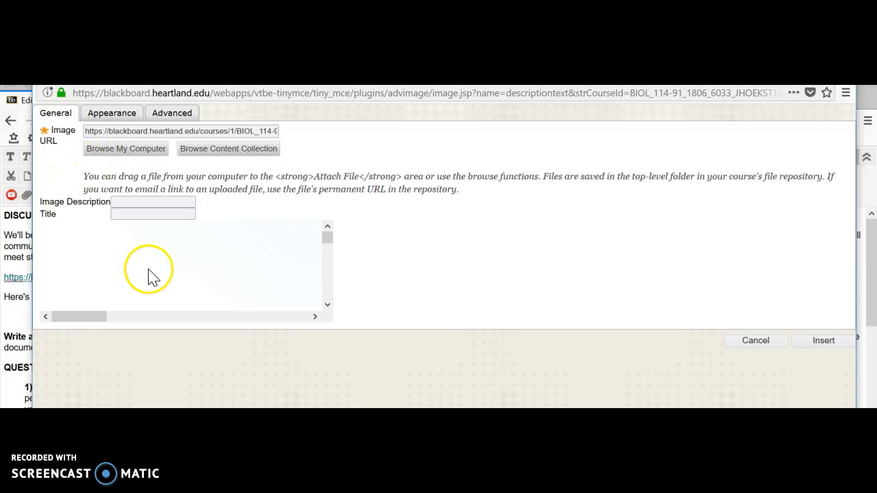
- Set the photo's width to 800 px with proportions constrained, and set its alignment to Left
left_click(326, 305)
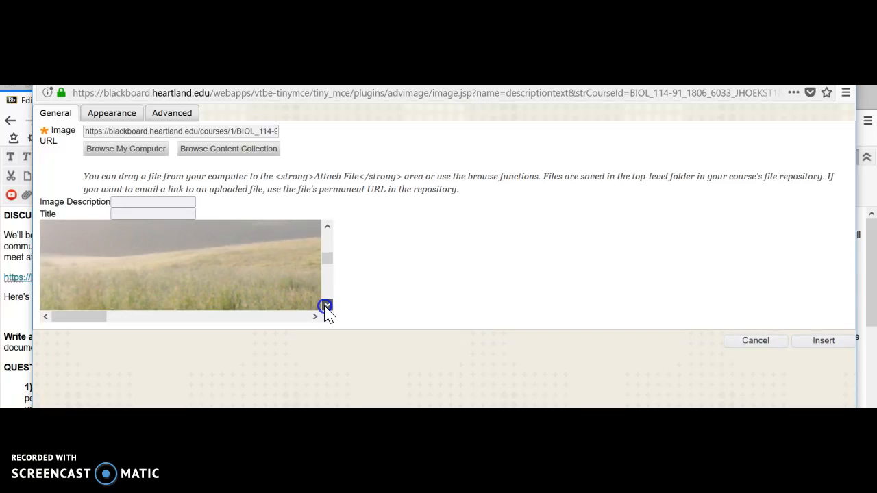
left_click(327, 306)
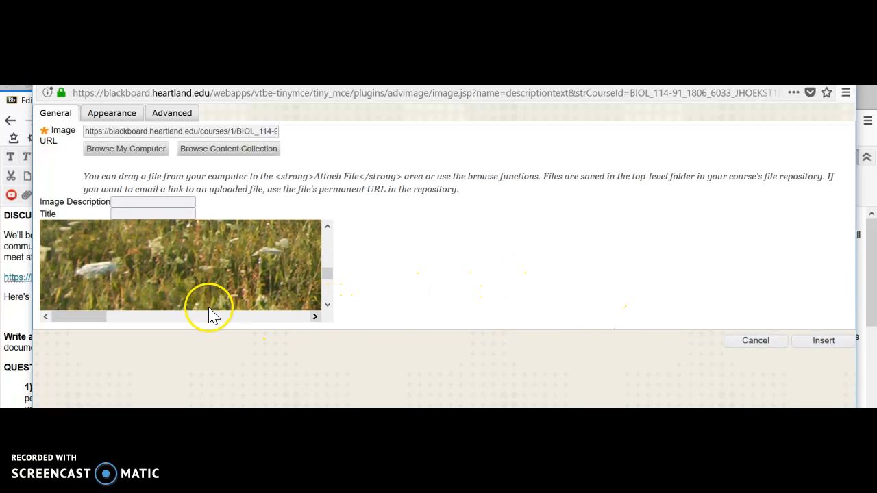
left_click(108, 115)
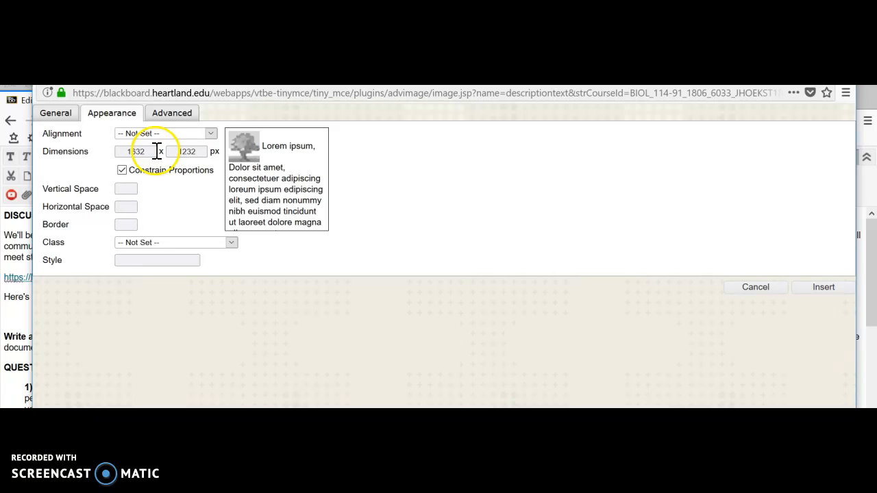
left_click_drag(157, 151, 59, 151)
type("800")
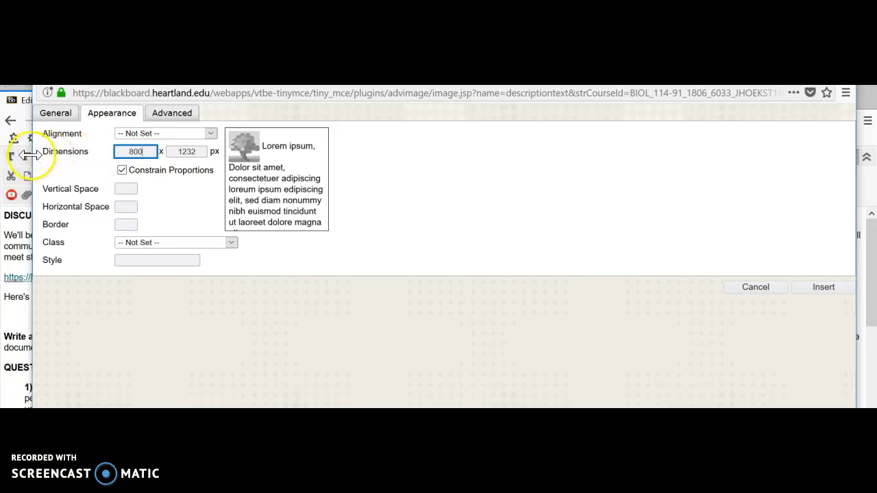
left_click(158, 190)
left_click(120, 151)
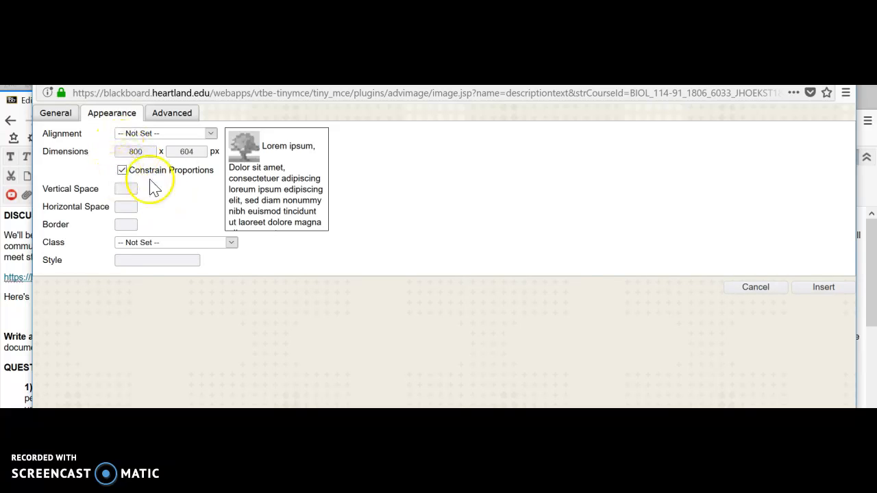
left_click(210, 134)
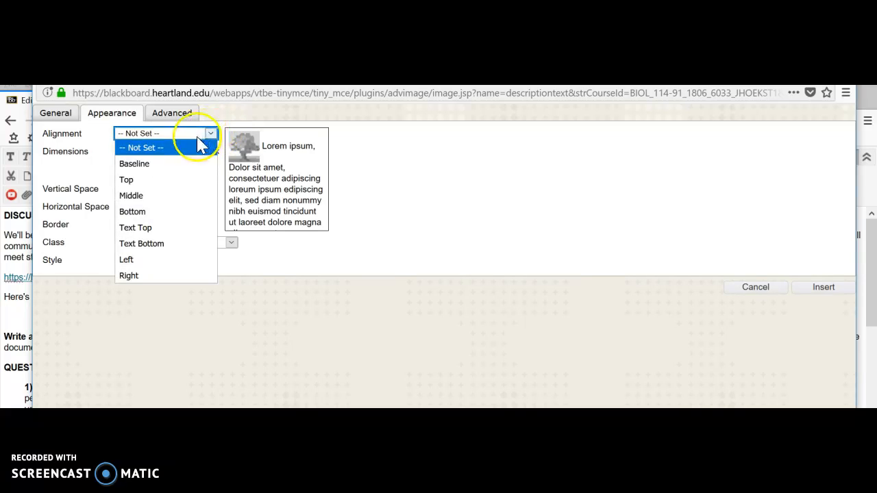
left_click(127, 263)
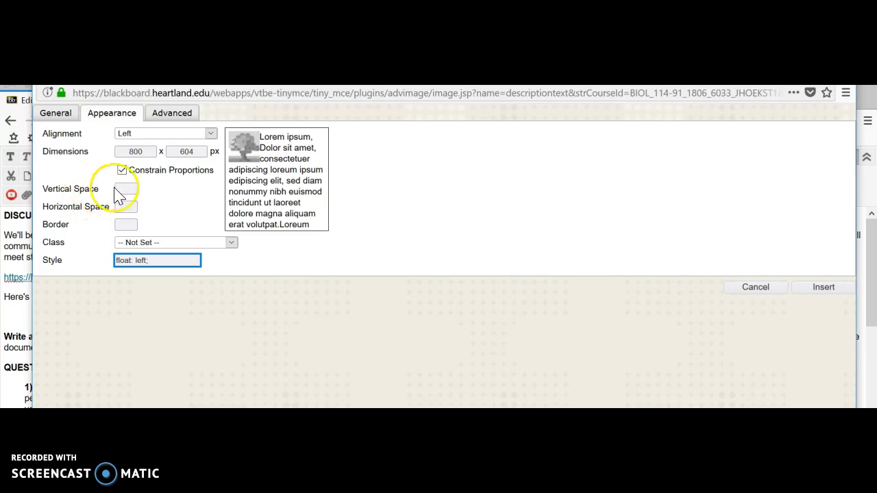
- Try a border of 5 around the photo and clear the border value again
left_click(124, 225)
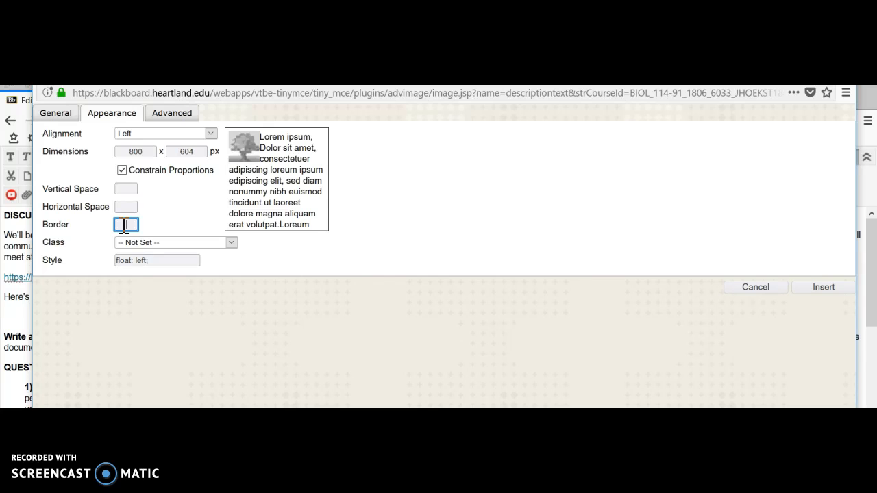
left_click(166, 231)
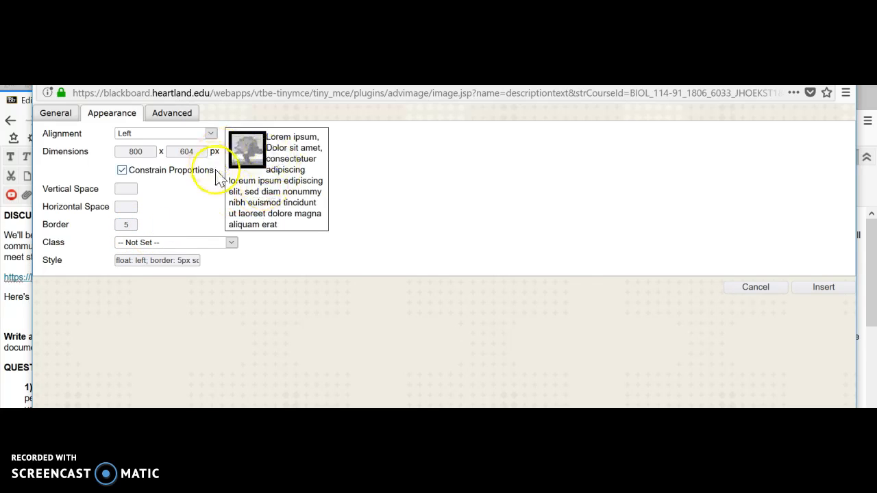
double_click(134, 226)
key("BackSpace")
left_click(182, 216)
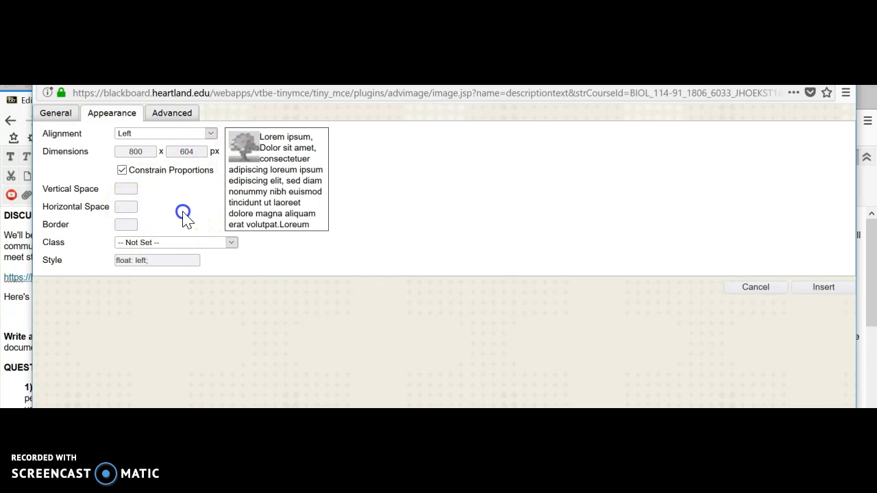
- Set the photo's horizontal space to 5 and insert it without an image description
left_click(127, 209)
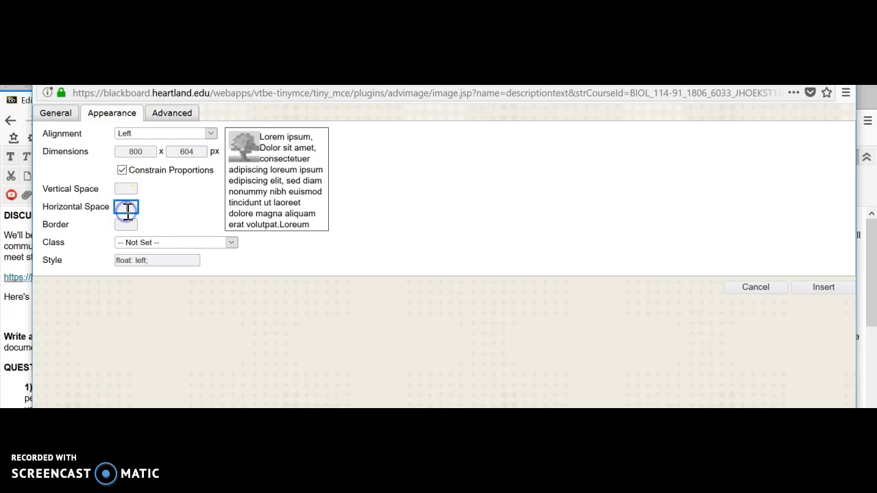
left_click(182, 206)
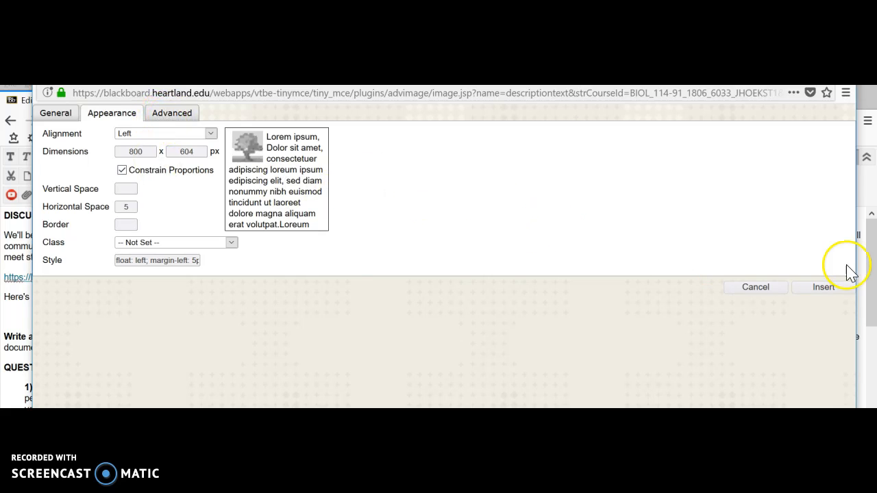
left_click(825, 287)
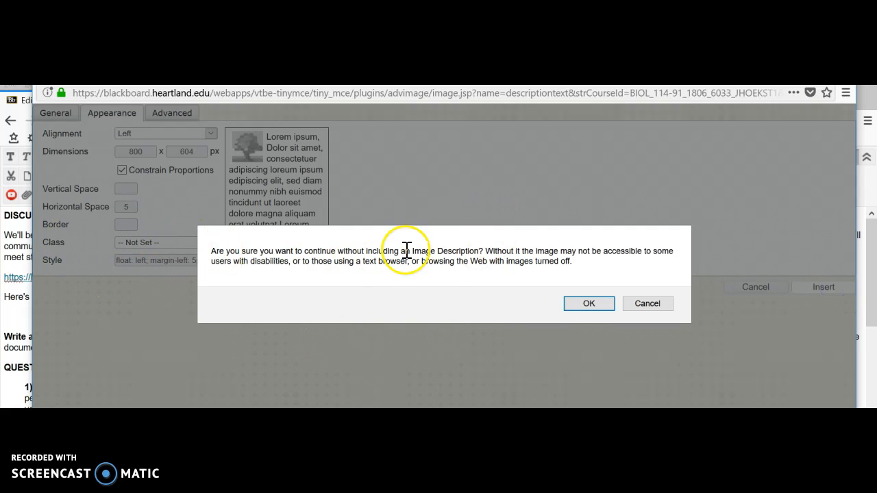
left_click(588, 306)
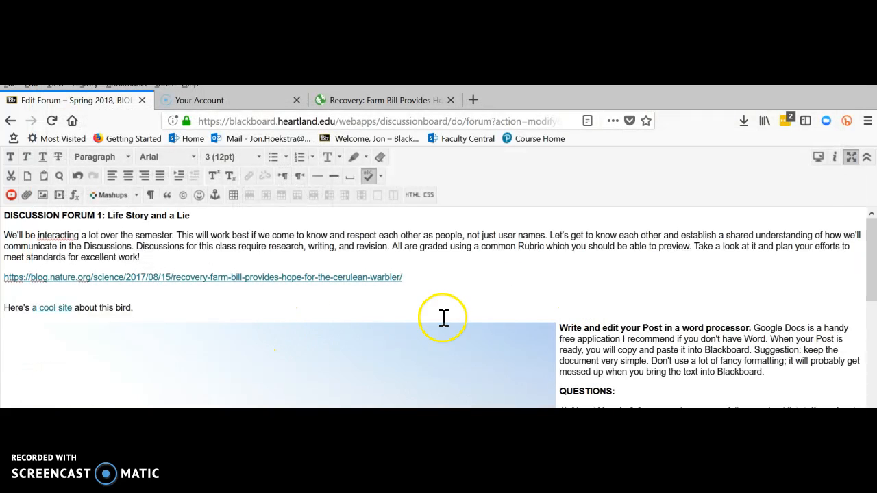
- Examine the inserted photo and how the forum description's text wraps around it
scroll(480, 317, "down", 2)
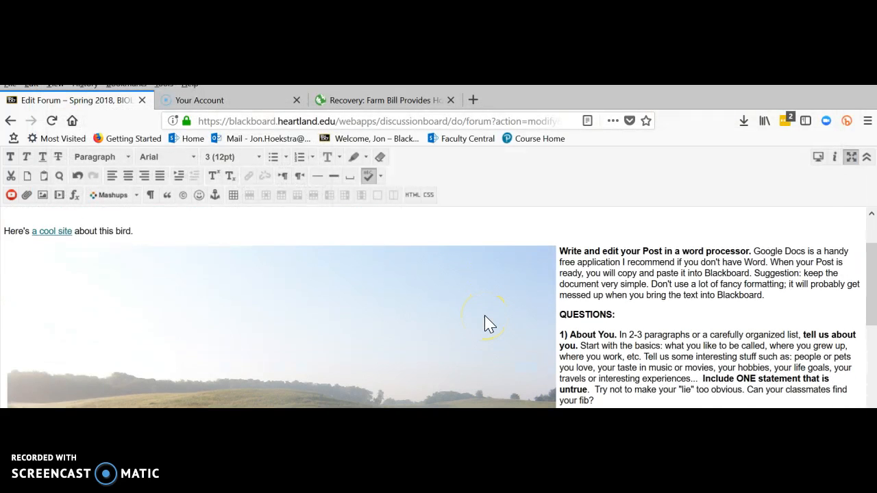
scroll(485, 324, "down", 4)
scroll(484, 319, "down", 9)
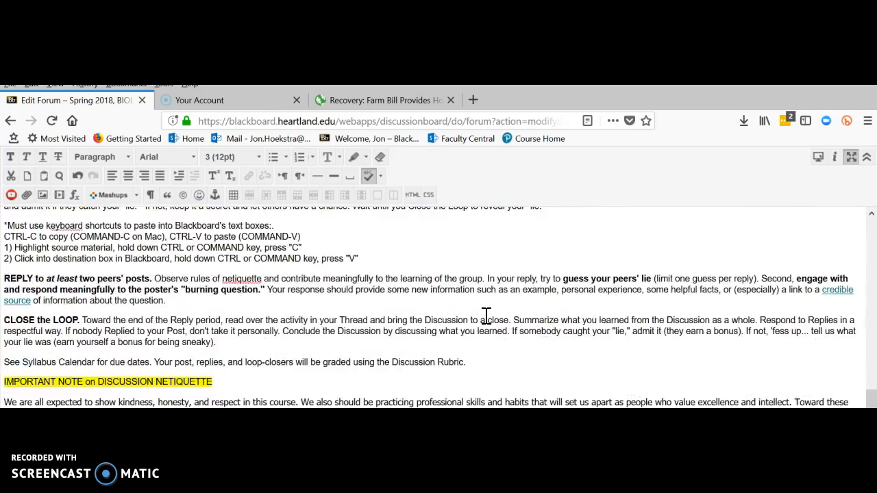
scroll(484, 318, "up", 7)
scroll(484, 319, "down", 1)
scroll(485, 324, "down", 2)
scroll(485, 323, "up", 8)
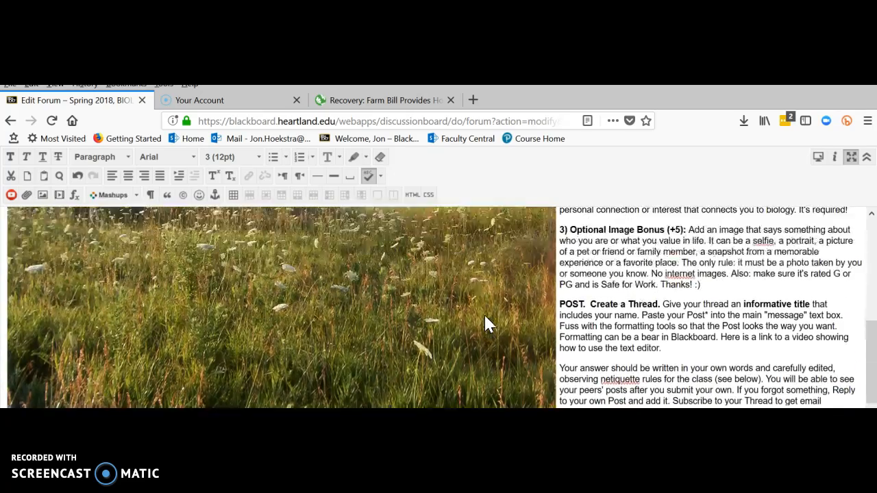
- Open the inserted photo's image properties and set its width to 400 px with proportions constrained
scroll(485, 323, "down", 4)
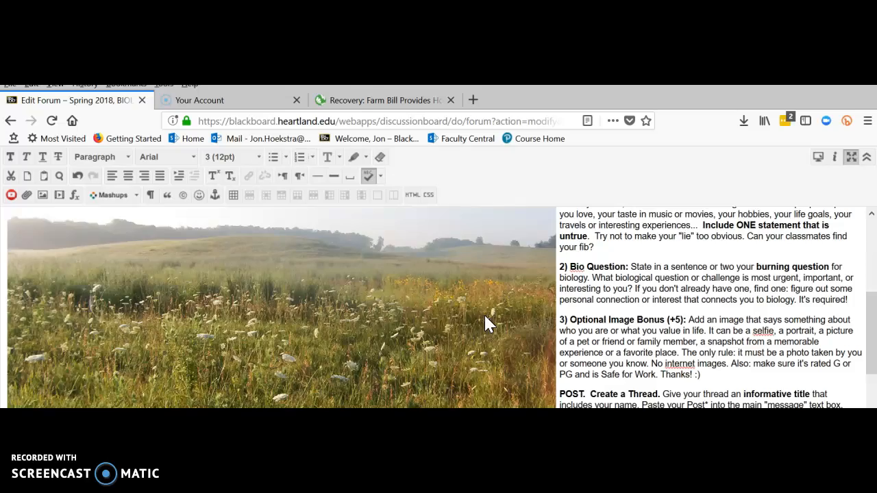
scroll(485, 319, "down", 5)
scroll(485, 315, "up", 6)
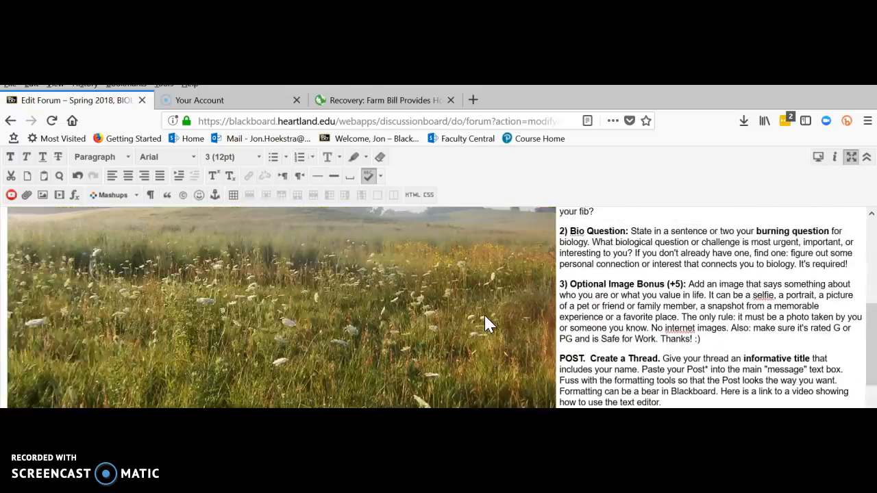
scroll(485, 317, "up", 5)
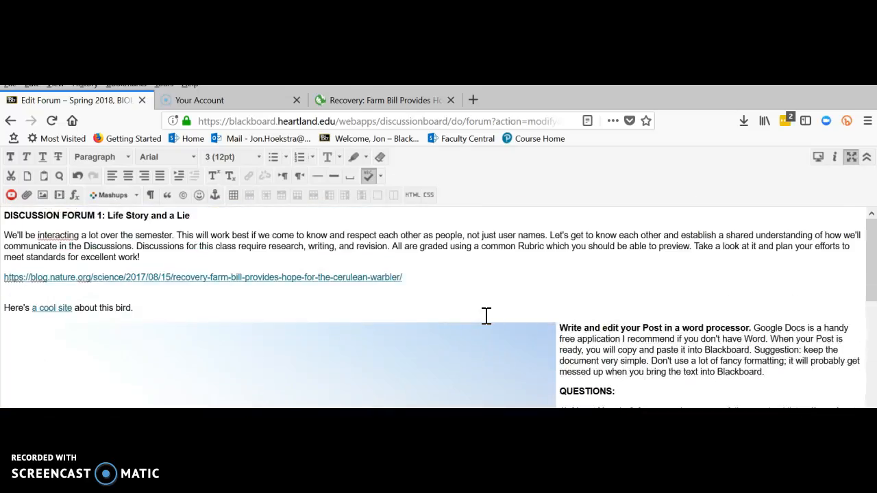
scroll(485, 317, "down", 5)
left_click(312, 316)
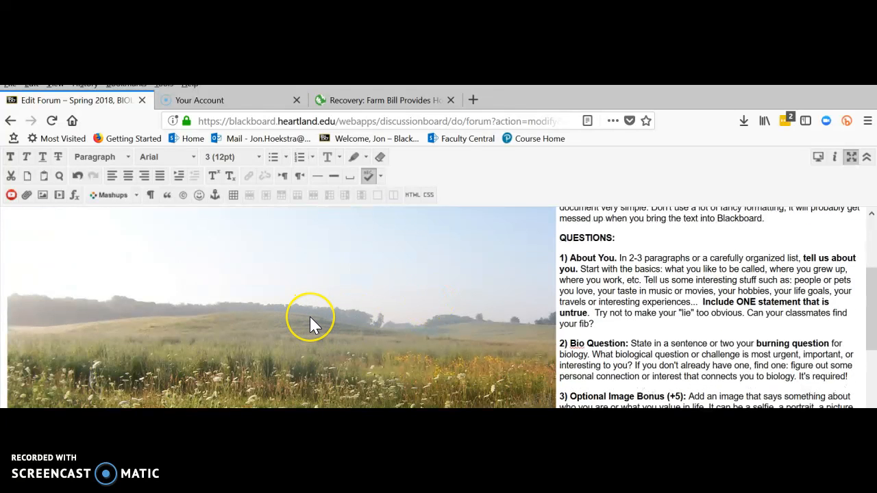
scroll(309, 319, "down", 2)
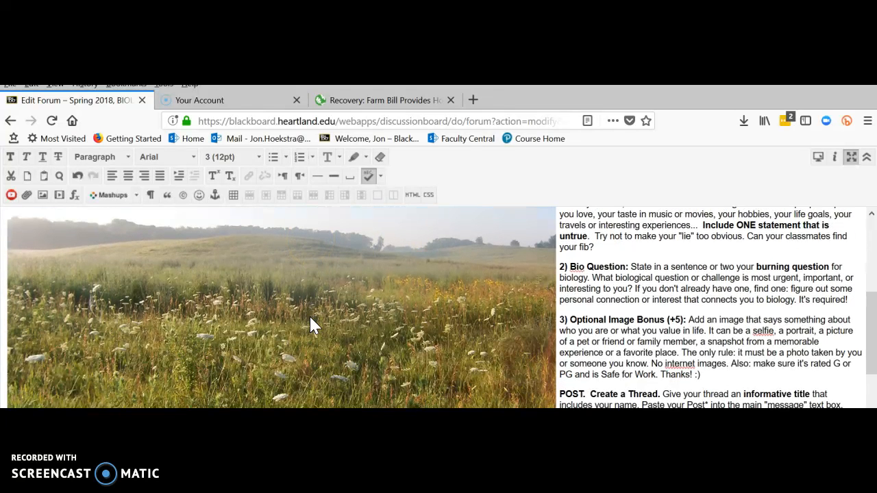
right_click(309, 315)
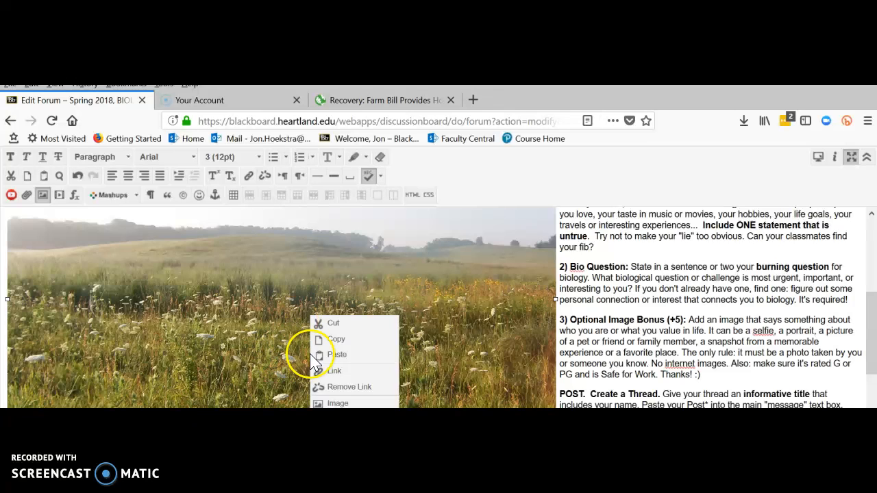
left_click(337, 402)
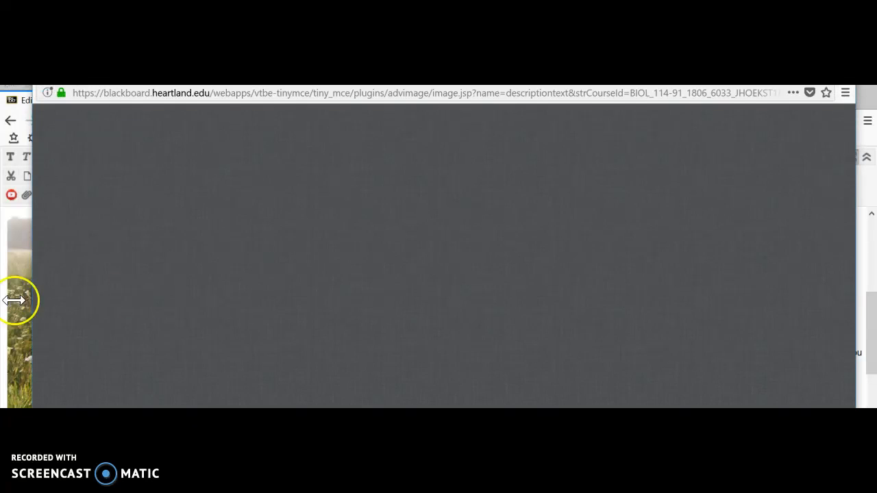
key("ctrl+v")
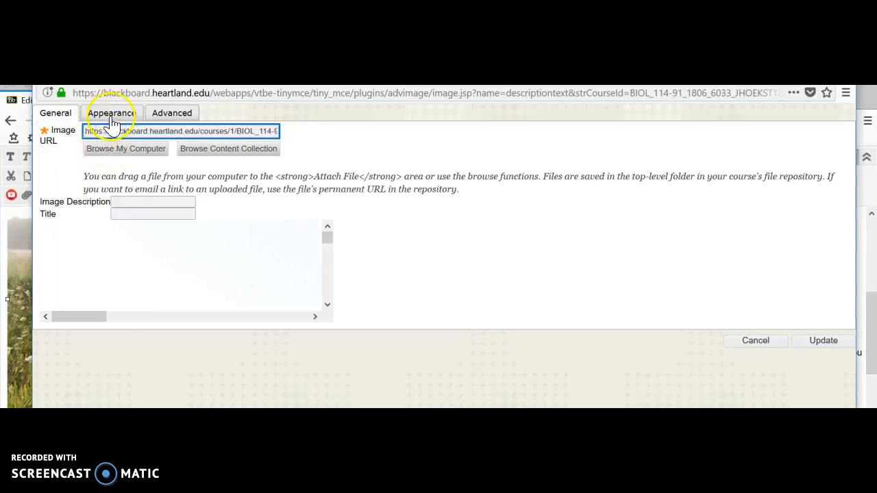
left_click(111, 117)
left_click_drag(154, 151, 64, 141)
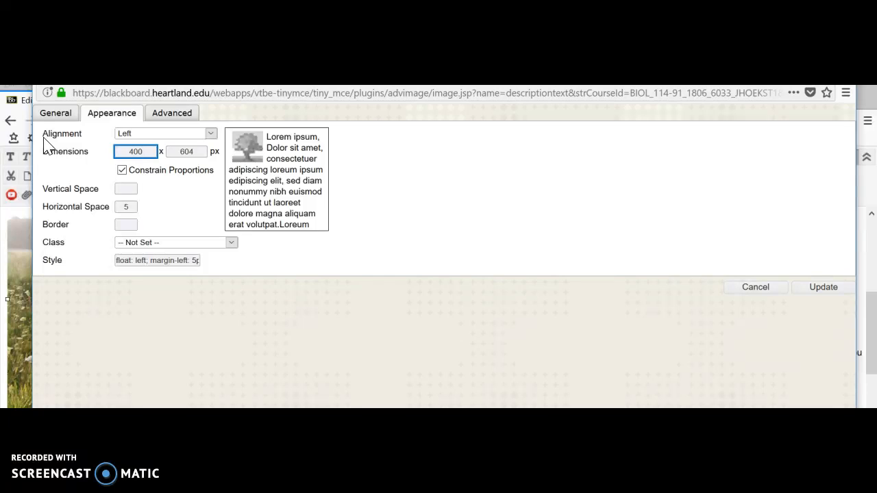
left_click(147, 186)
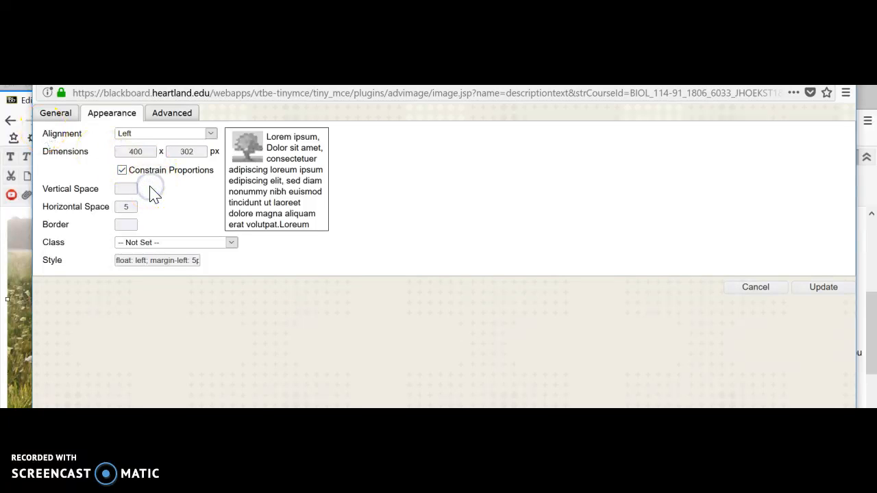
- Give the photo the image description "Nachusa grasslands" and the title "Prairie at Nachusa", and update it
left_click(829, 289)
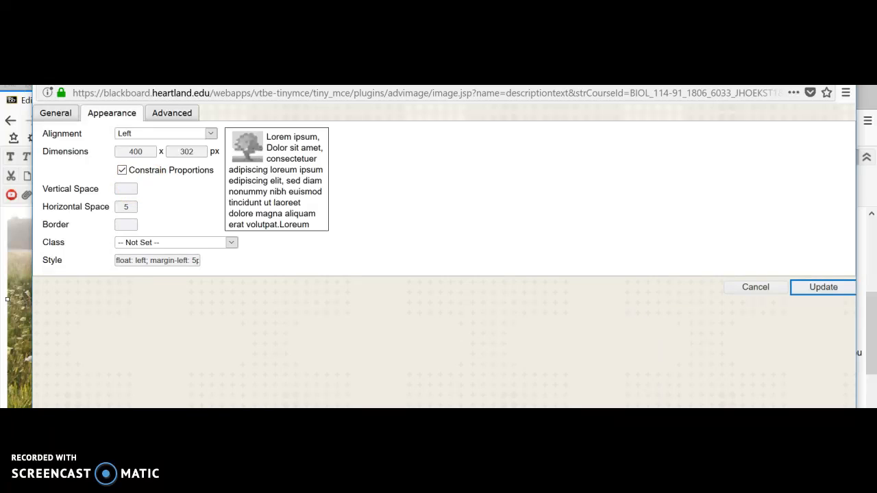
left_click(52, 115)
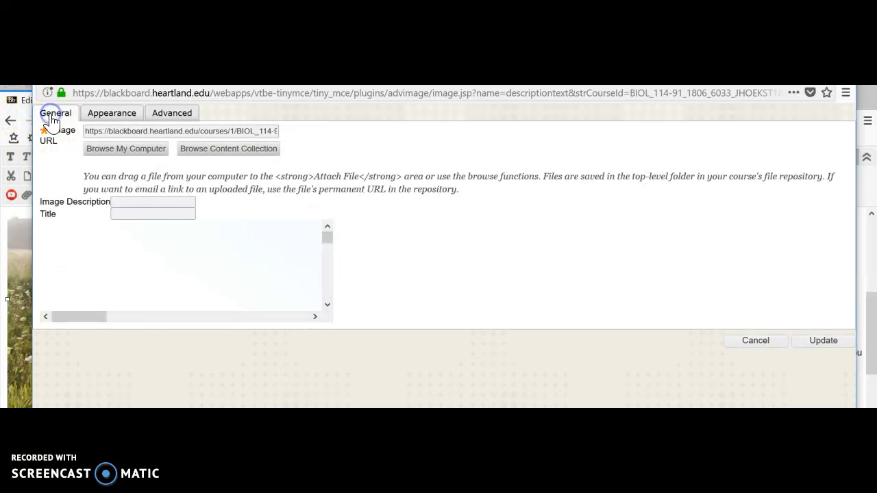
left_click(132, 201)
type("Nachusa grasslands")
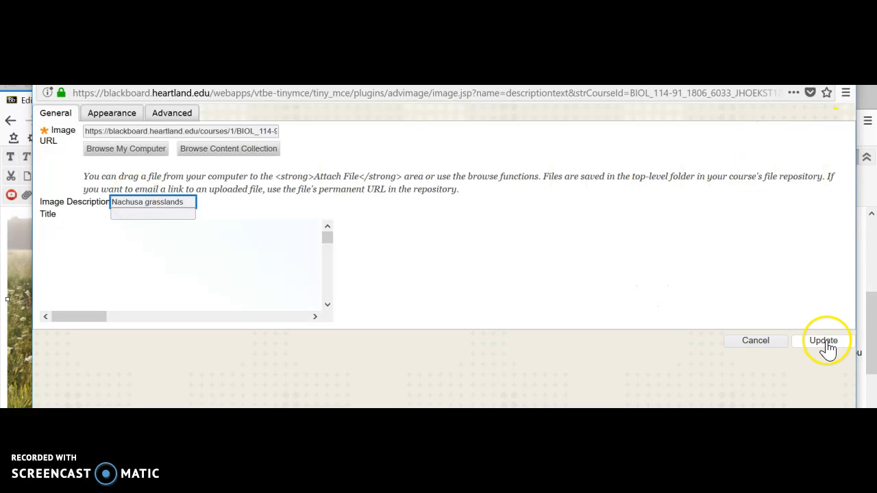
left_click(113, 216)
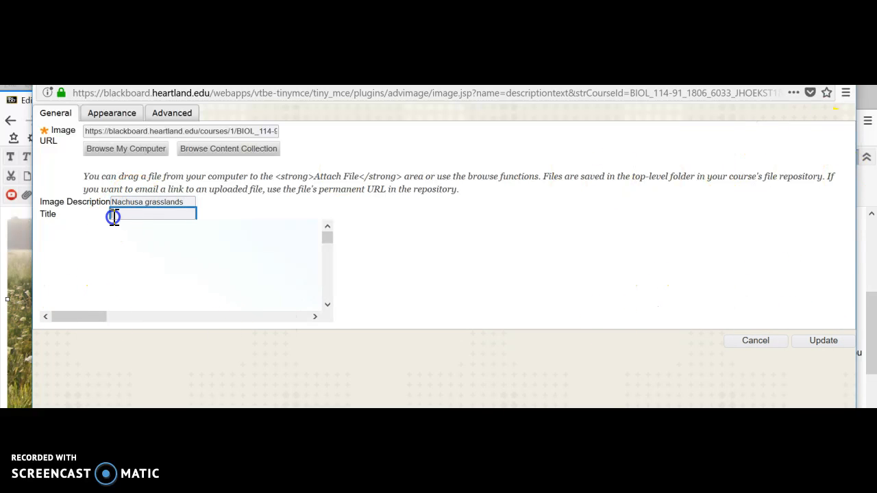
type("Prairie at Nachusa")
left_click(822, 340)
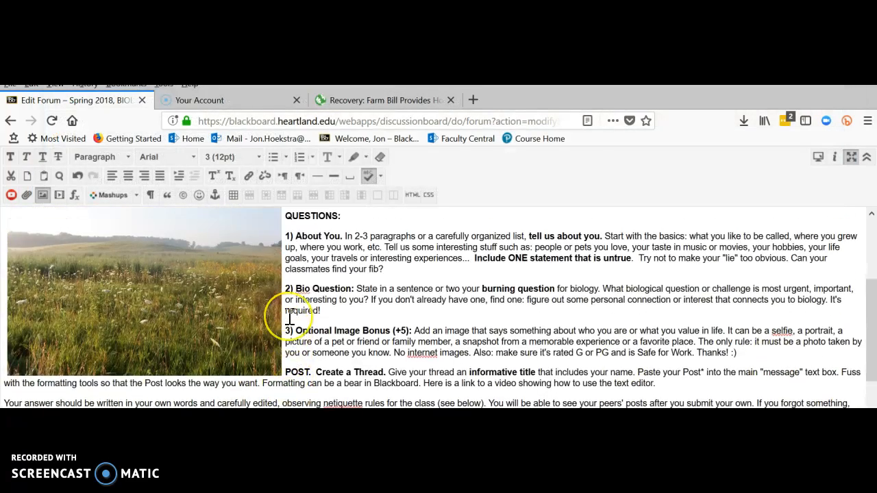
- Examine the text wrapping around the resized photo, its available editing commands and its title tooltip
scroll(289, 318, "up", 3)
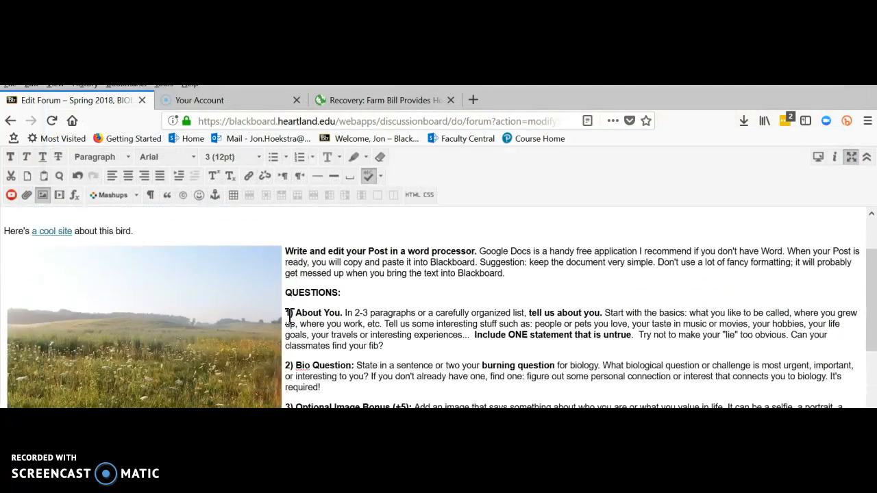
scroll(289, 318, "down", 6)
scroll(278, 327, "up", 4)
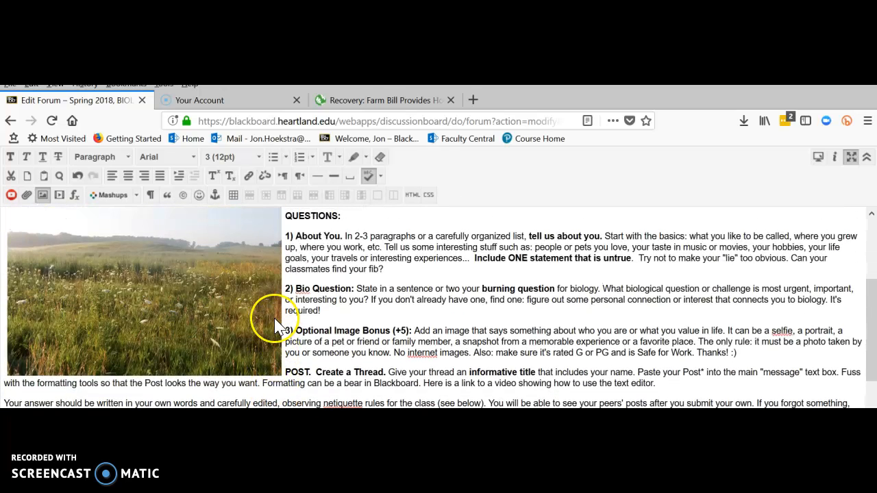
right_click(100, 281)
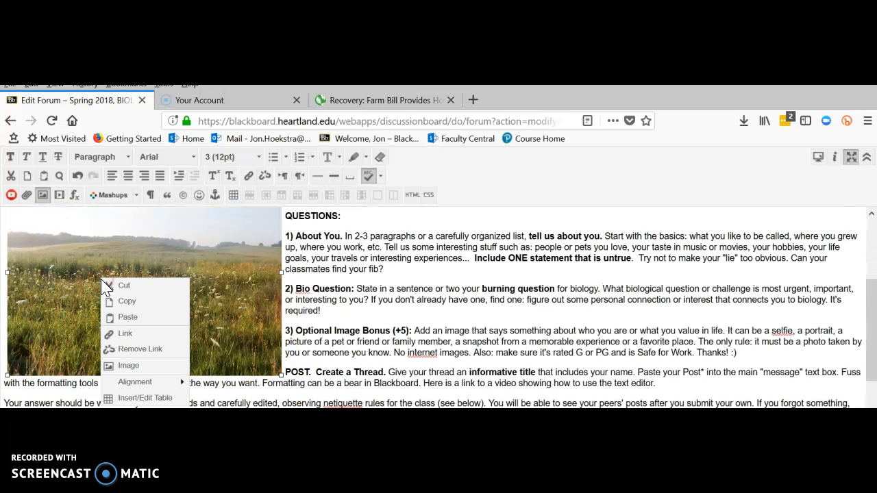
left_click(341, 288)
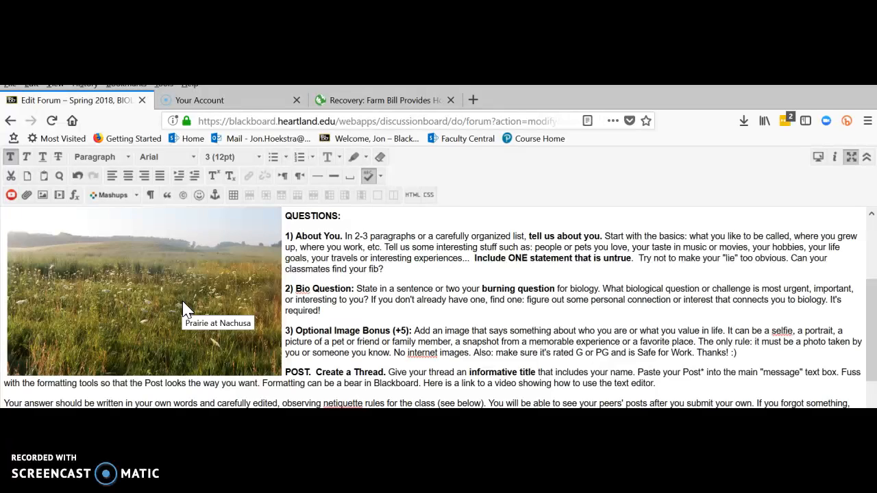
scroll(185, 308, "up", 4)
scroll(182, 303, "down", 2)
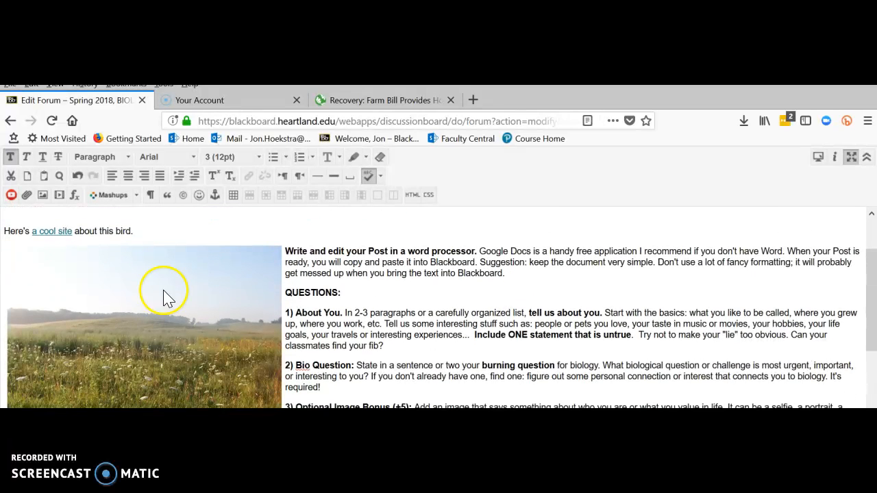
- Delete the prairie photo from the forum description
left_click(140, 349)
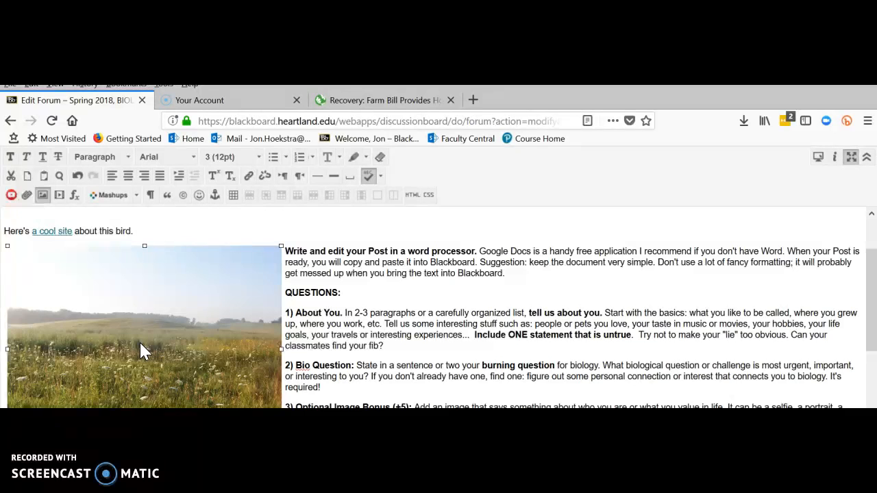
key("Delete")
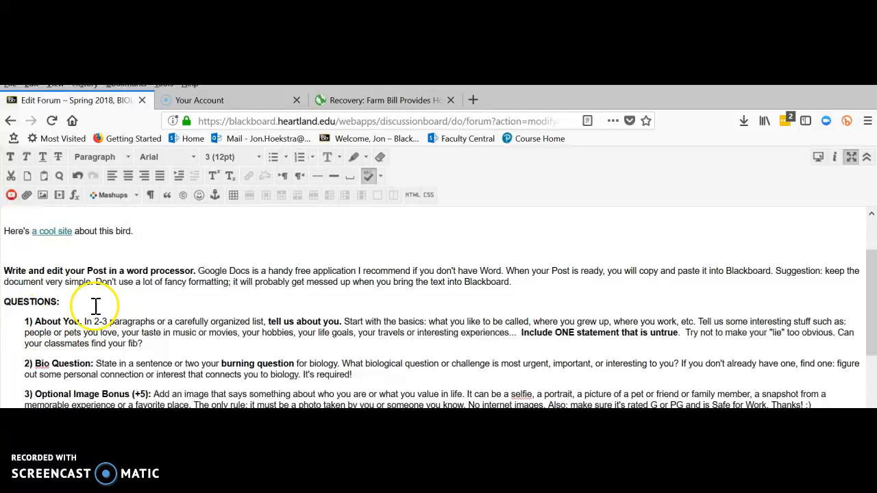
scroll(43, 258, "up", 2)
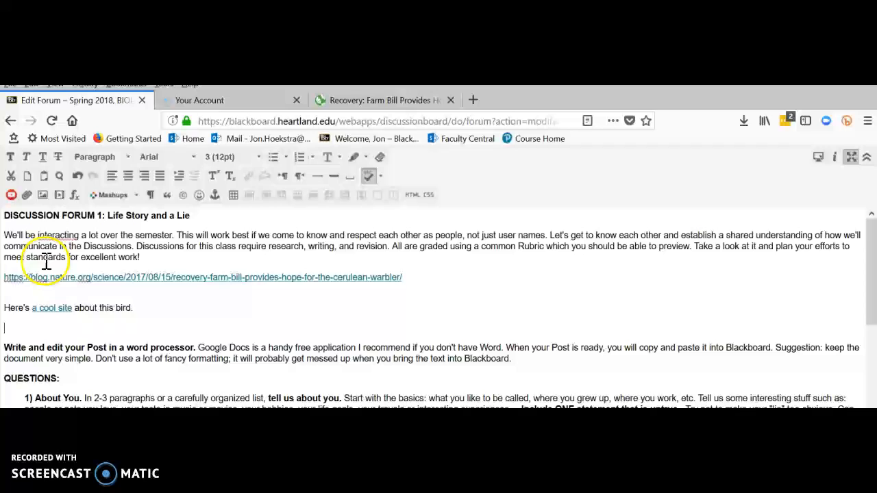
- Highlight text in the "Here's a cool site about this bird." line and view the Cerulean Warbler article's web address before returning to the forum
triple_click(130, 300)
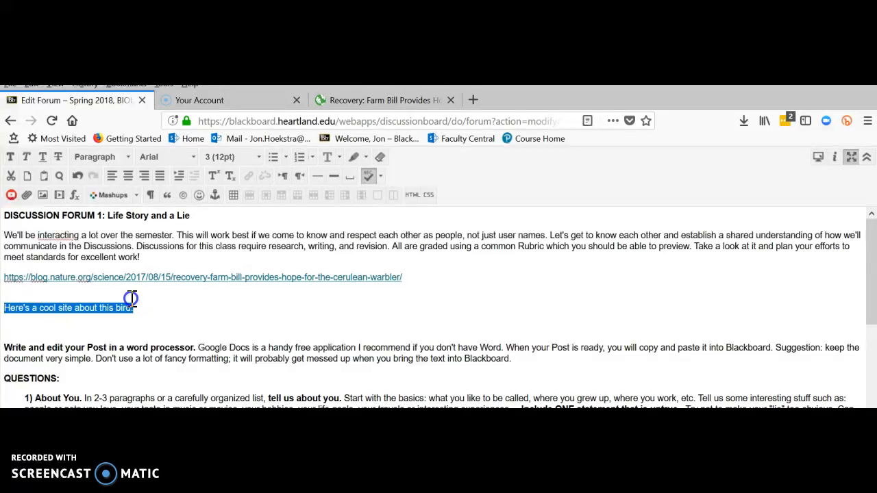
left_click_drag(131, 300, 122, 302)
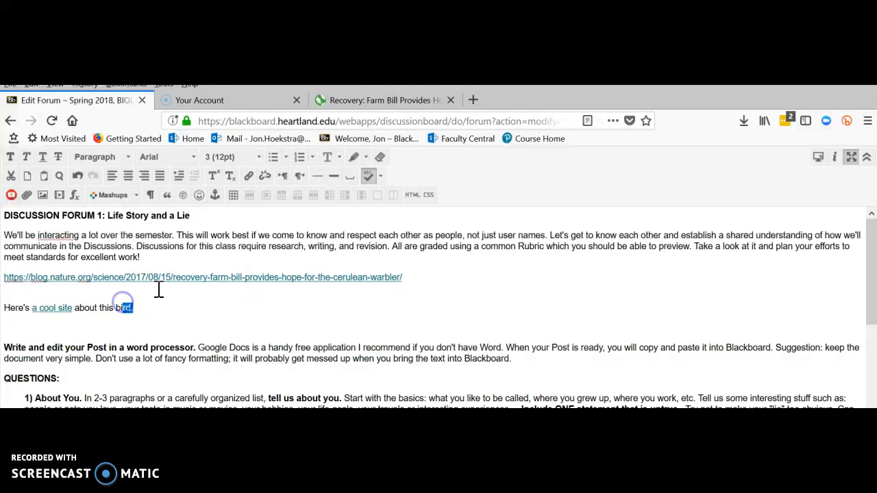
left_click(349, 100)
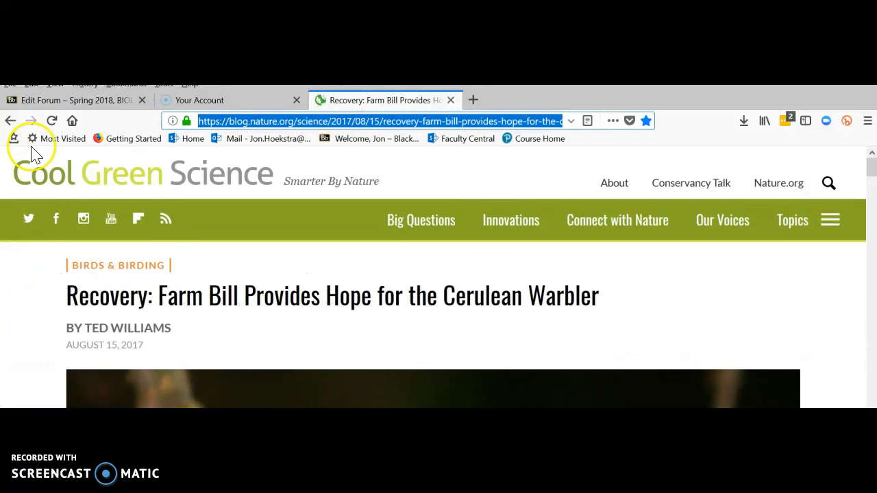
left_click(77, 107)
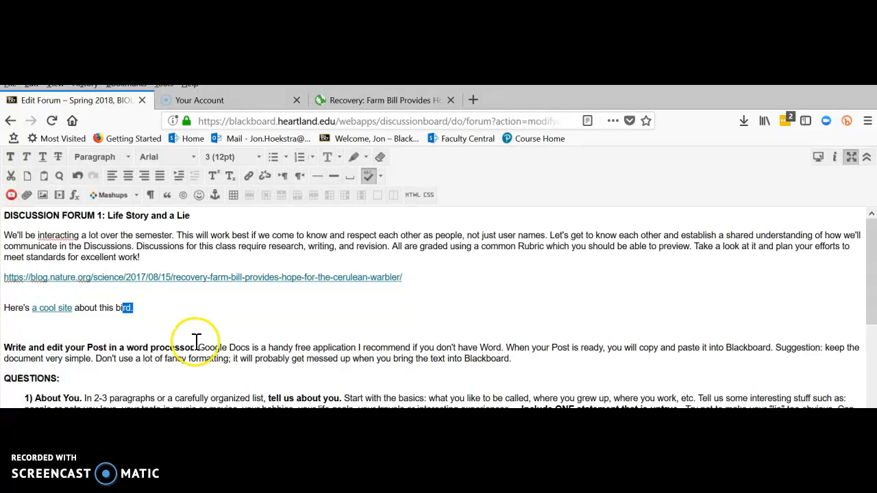
left_click(386, 101)
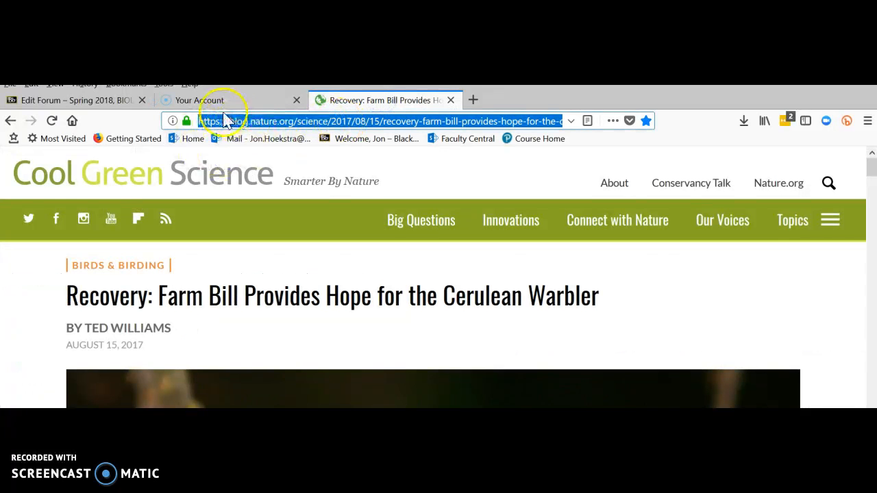
left_click(42, 102)
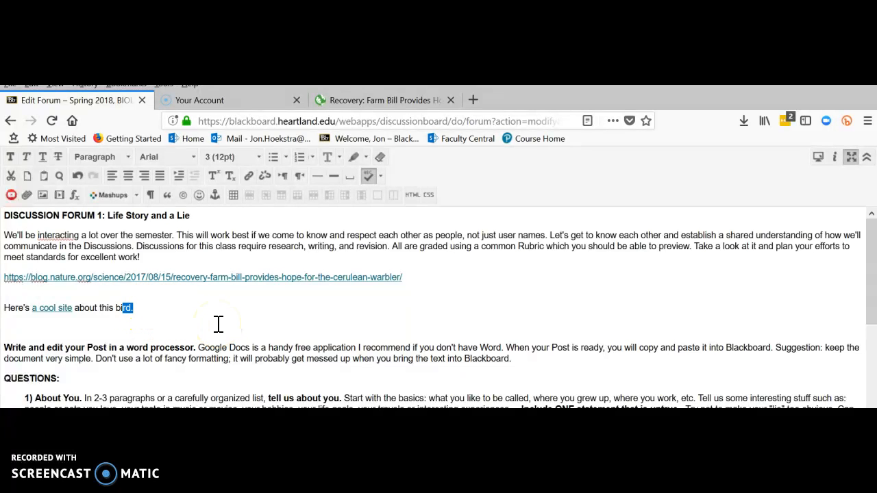
- Review the forum description's layout from the introduction and links through the questions and posting instructions
scroll(218, 324, "down", 3)
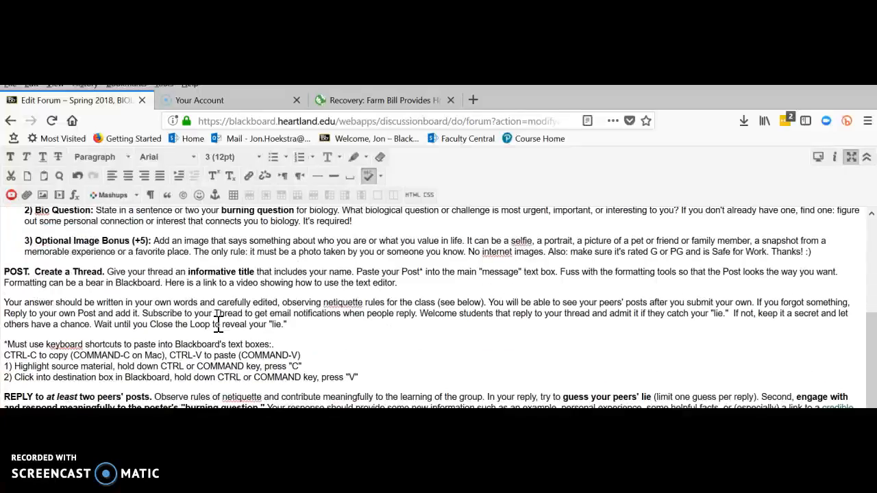
scroll(218, 325, "up", 1)
scroll(218, 324, "up", 4)
scroll(218, 324, "down", 2)
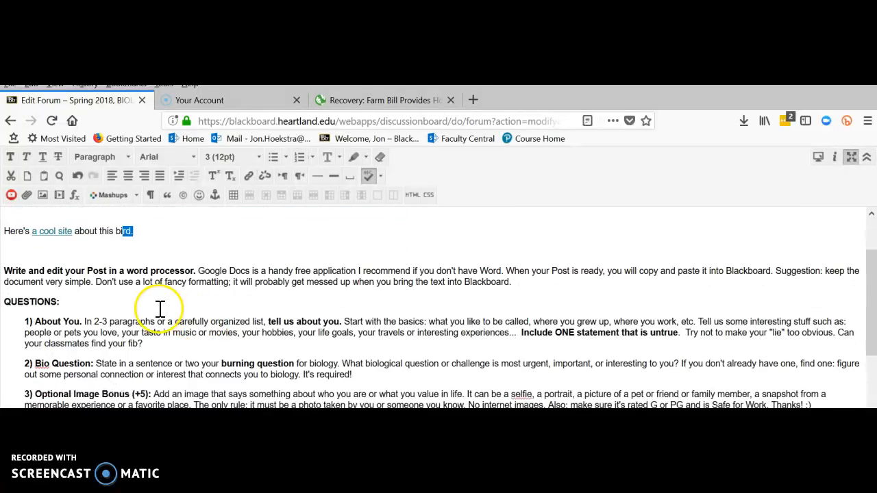
scroll(86, 289, "up", 2)
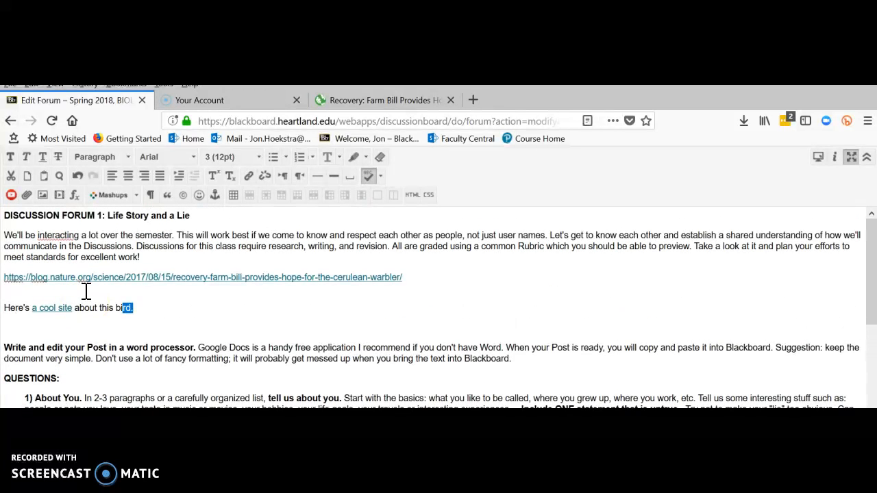
scroll(86, 291, "down", 5)
scroll(86, 301, "up", 2)
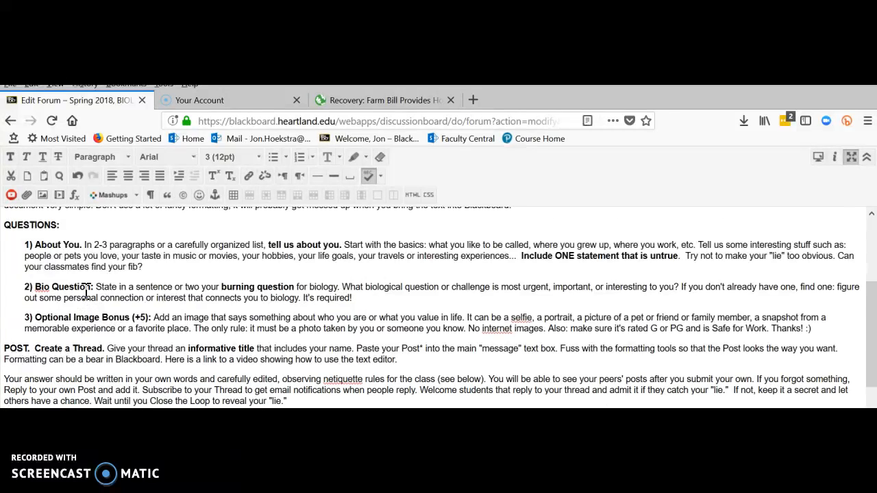
scroll(87, 291, "up", 4)
scroll(86, 291, "down", 2)
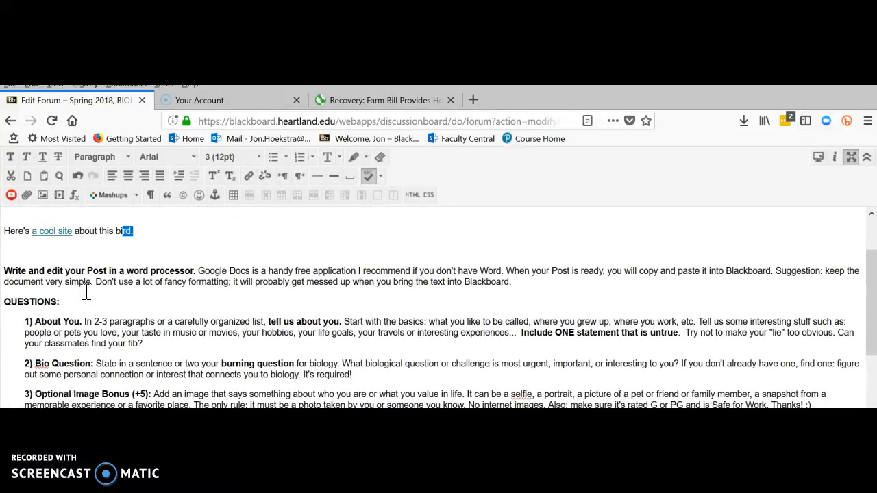
- Remove the formatting from the entire "Write and edit your Post in a word processor" paragraph
left_click(9, 254)
left_click_drag(10, 254, 545, 286)
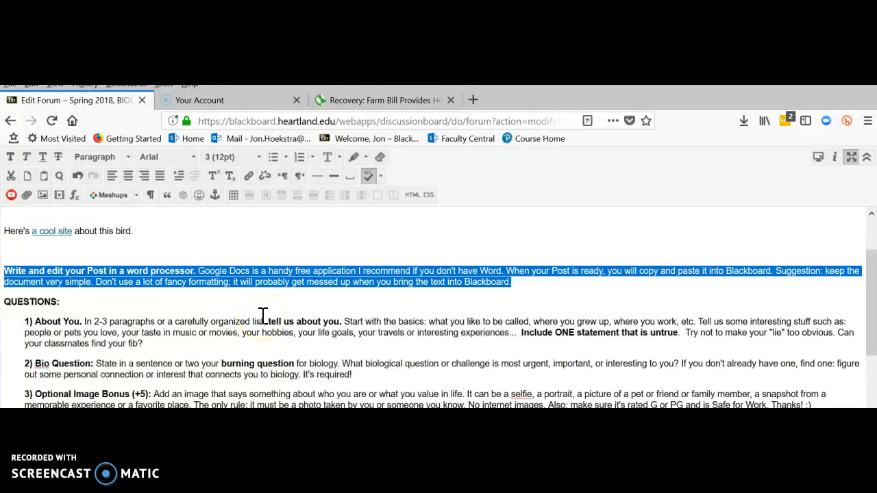
left_click(380, 161)
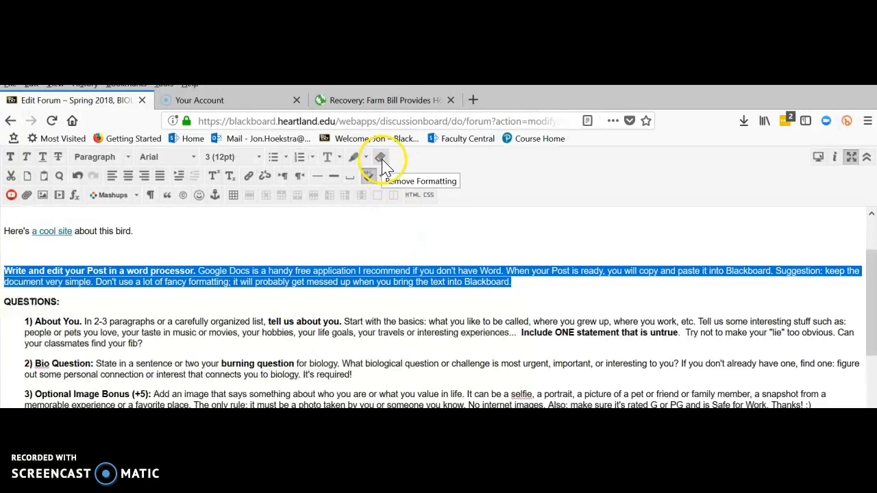
left_click(162, 277)
left_click(142, 368)
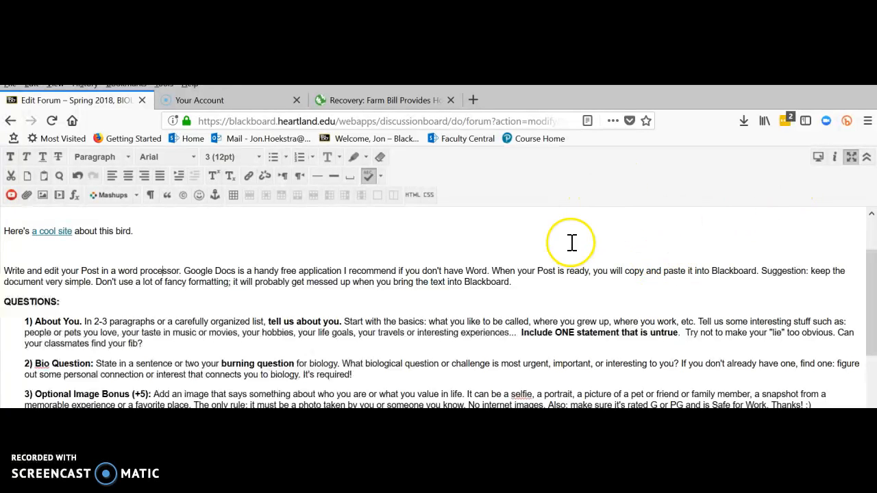
- Preview the forum description in its own window, review it from the title through the questions, and close the preview
left_click(817, 161)
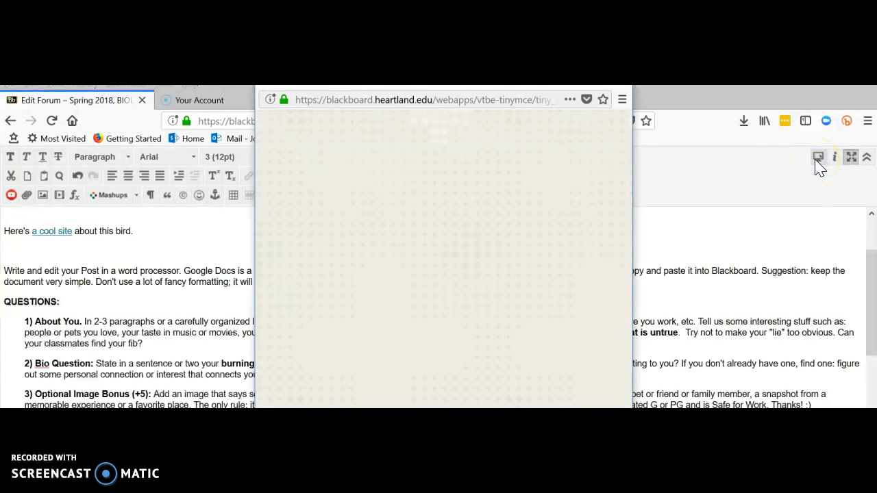
scroll(427, 261, "down", 2)
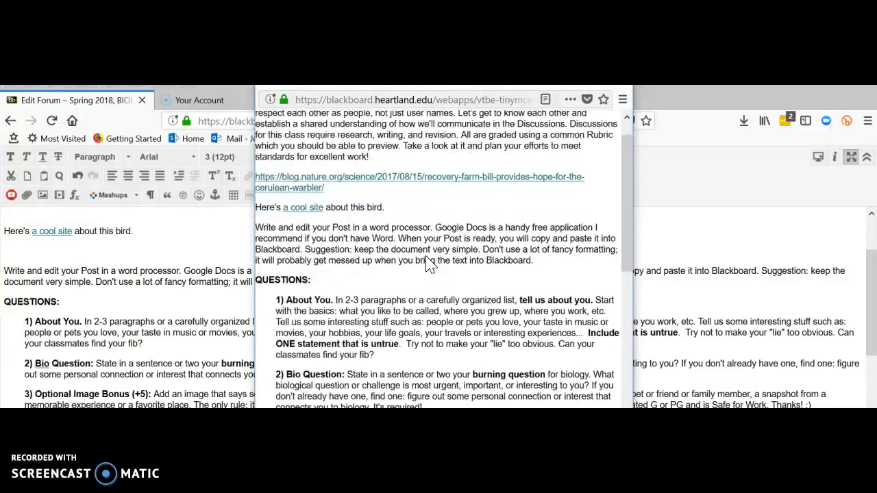
scroll(427, 255, "up", 2)
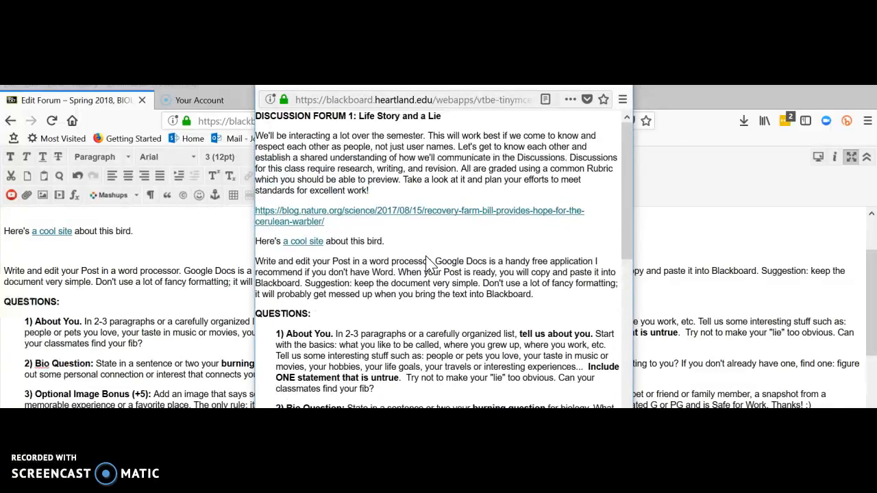
scroll(426, 261, "down", 8)
scroll(426, 261, "up", 8)
left_click(94, 288)
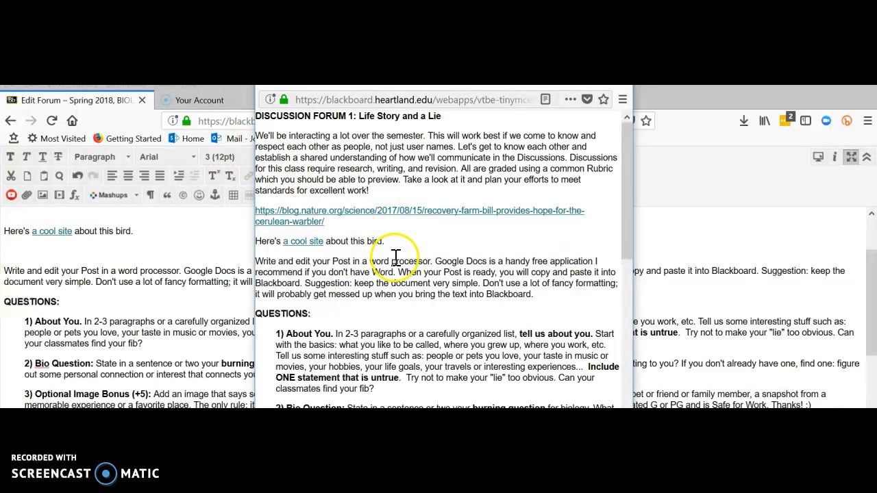
scroll(396, 257, "down", 2)
scroll(397, 256, "up", 2)
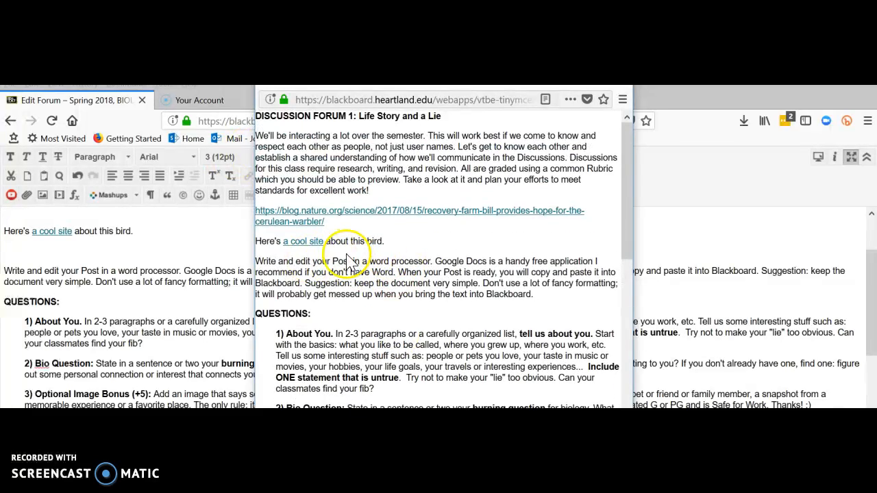
scroll(363, 267, "down", 8)
scroll(380, 274, "down", 3)
scroll(381, 281, "up", 10)
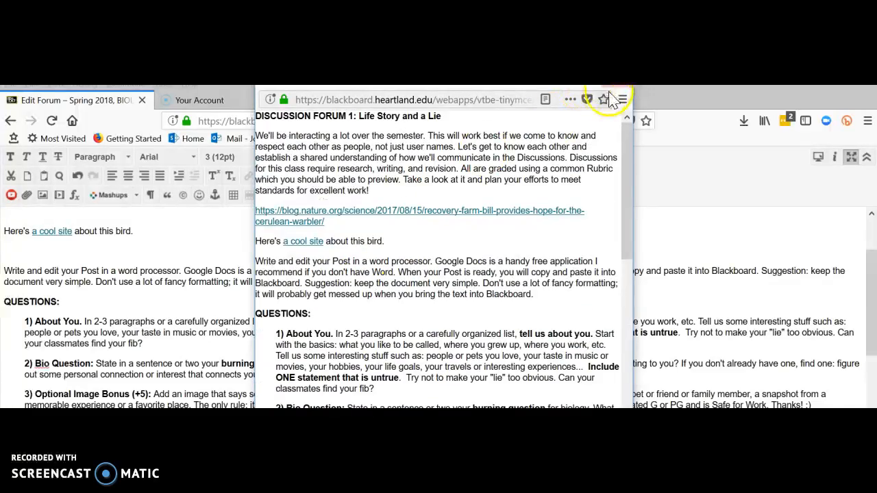
left_click(620, 86)
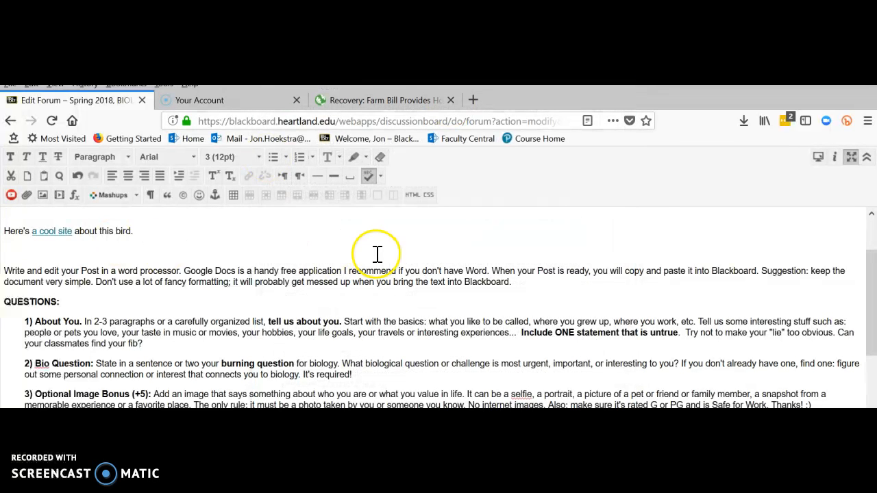